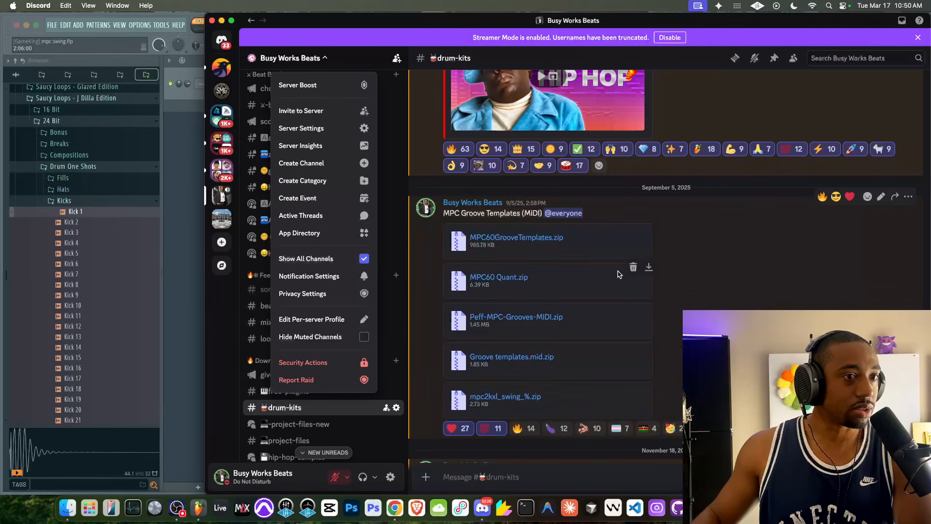
left_click(693, 285)
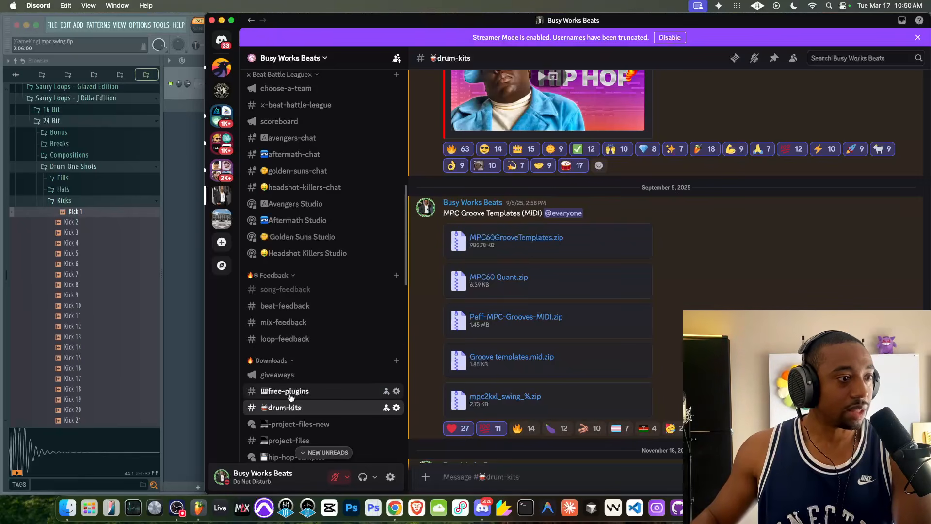
scroll(291, 398, "down", 1)
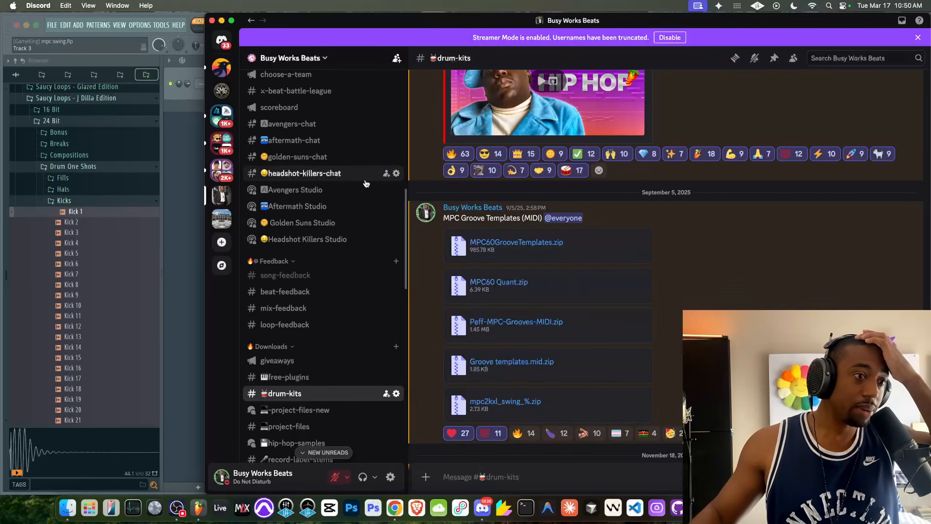
- Load Kick 6 from the Drum One Shots Kicks folder into the channel rack
left_click(189, 101)
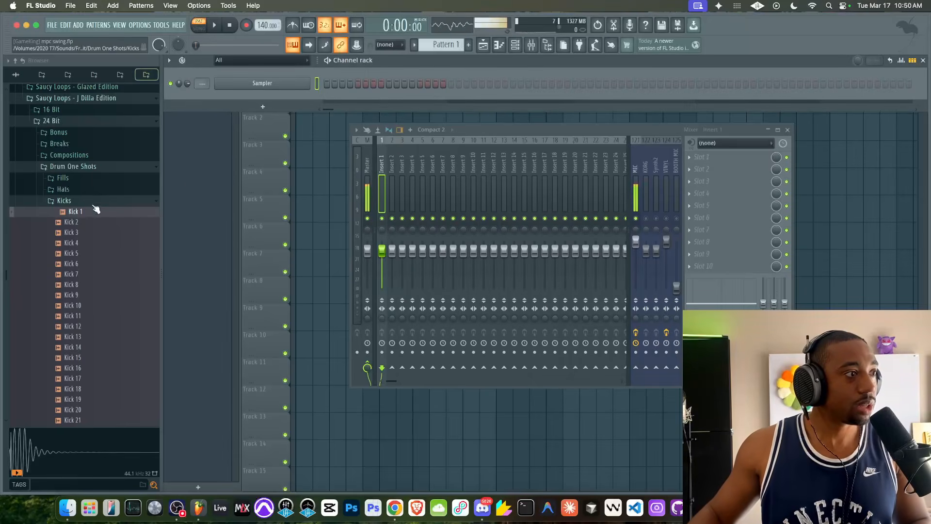
left_click(79, 263)
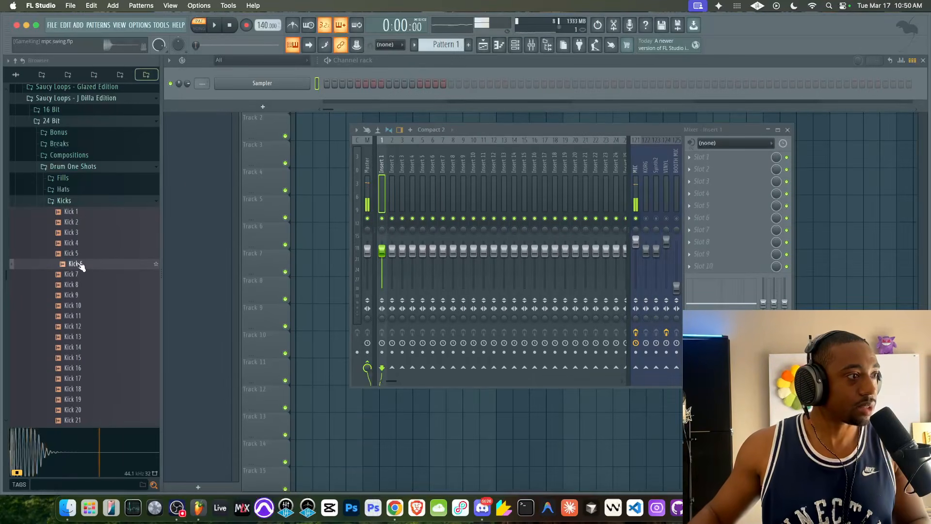
right_click(81, 266)
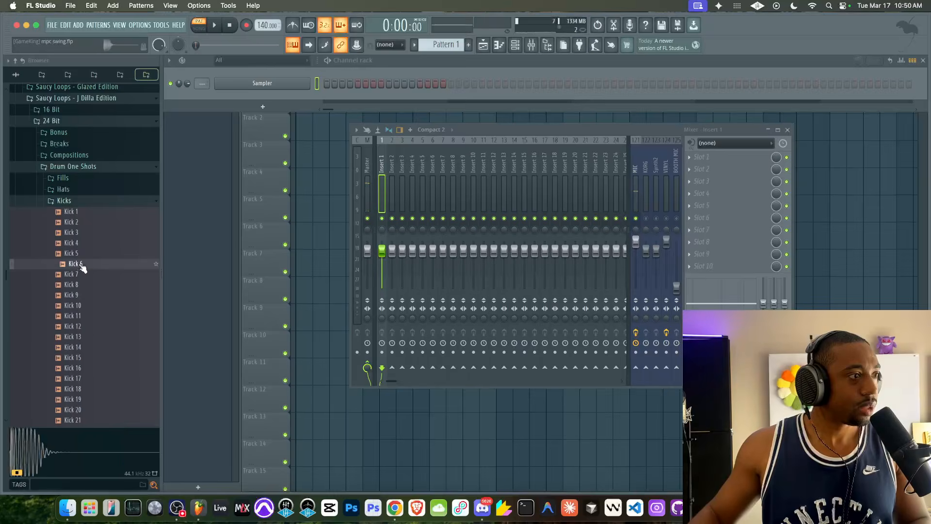
left_click(92, 280)
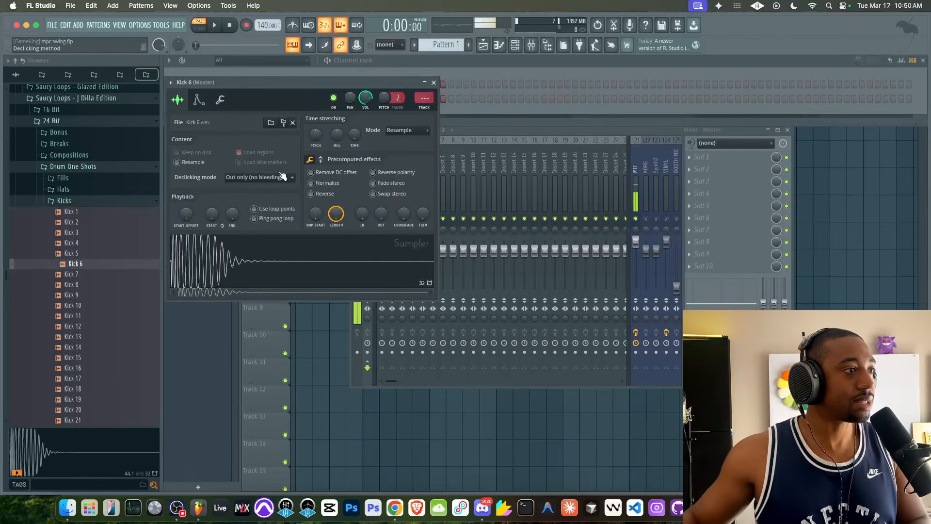
- Open the Snares folder and load Rim 1 into the channel rack
left_click(83, 200)
left_click(73, 223)
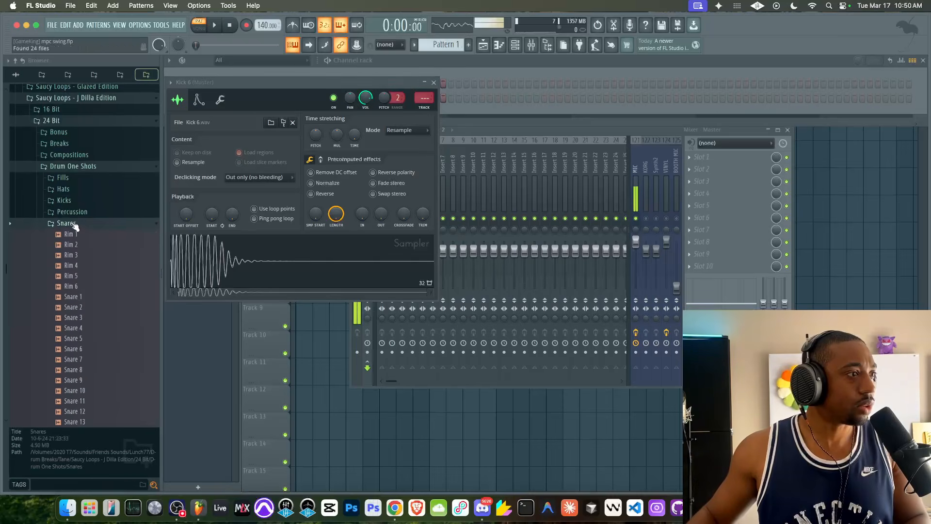
left_click(77, 234)
right_click(77, 235)
left_click(90, 244)
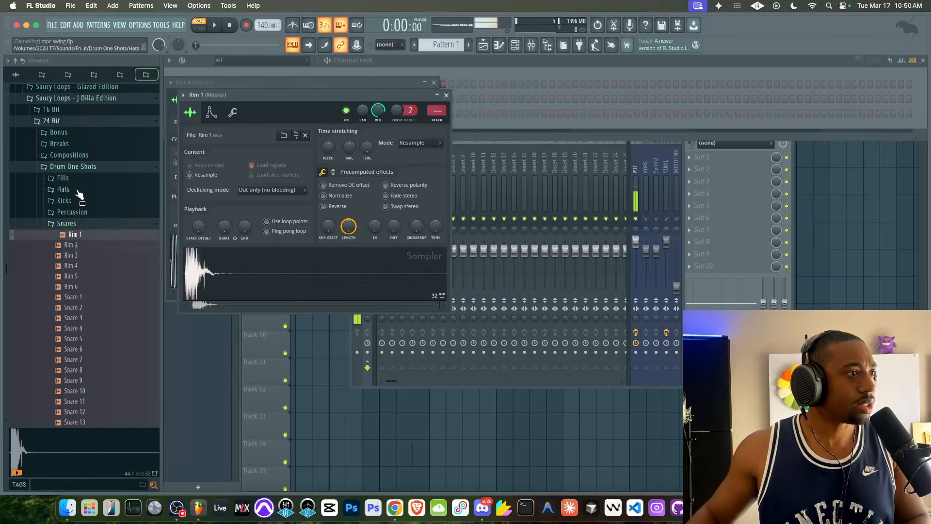
- Open the Hats folder, load Hat 2 into the channel rack, and close its sampler window
left_click(73, 189)
left_click(76, 170)
right_click(77, 173)
left_click(104, 184)
left_click(466, 80)
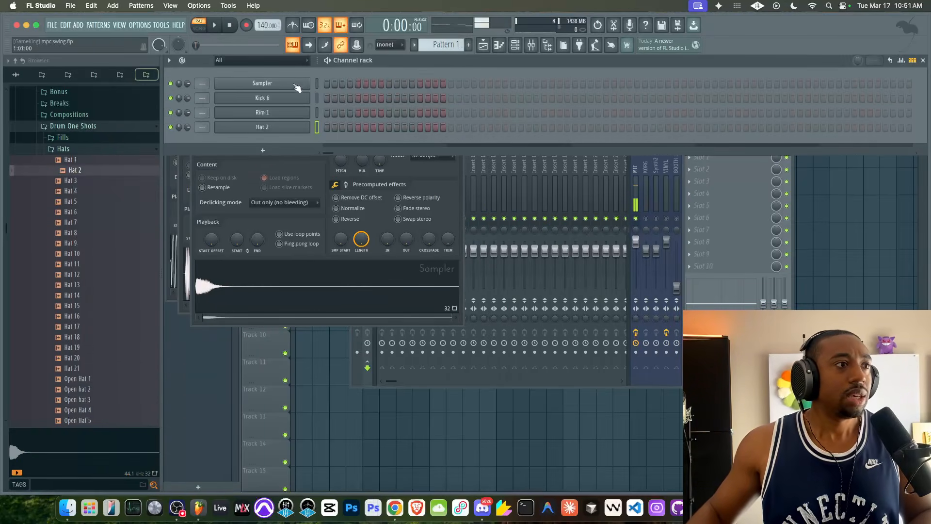
- Set the project tempo to 84 BPM
left_click(317, 98)
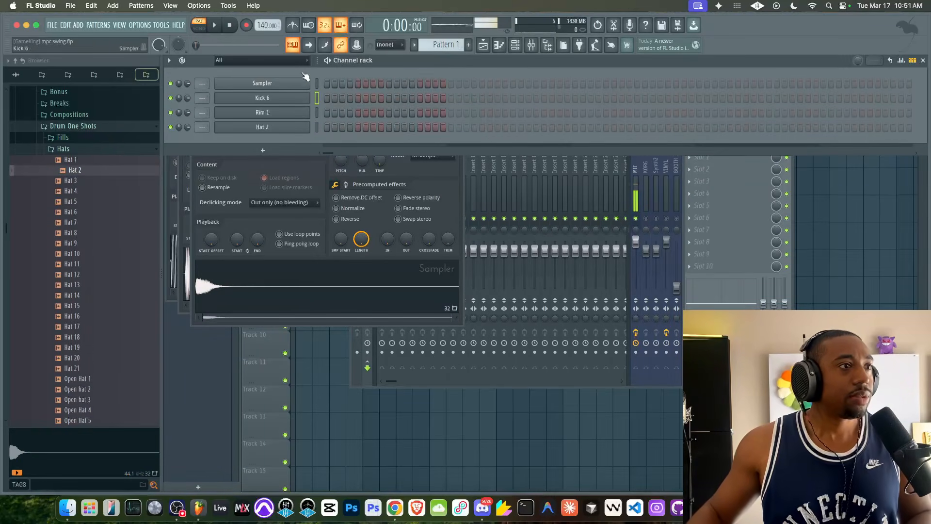
right_click(265, 24)
left_click(380, 42)
type("83")
key("Return")
left_click_drag(263, 25, 263, 22)
- Program kick and rim steps in the channel rack pattern while playing it back
left_click(293, 27)
key("space")
key("space")
left_click(358, 112)
key("space")
left_click_drag(382, 100, 388, 99)
left_click(421, 112)
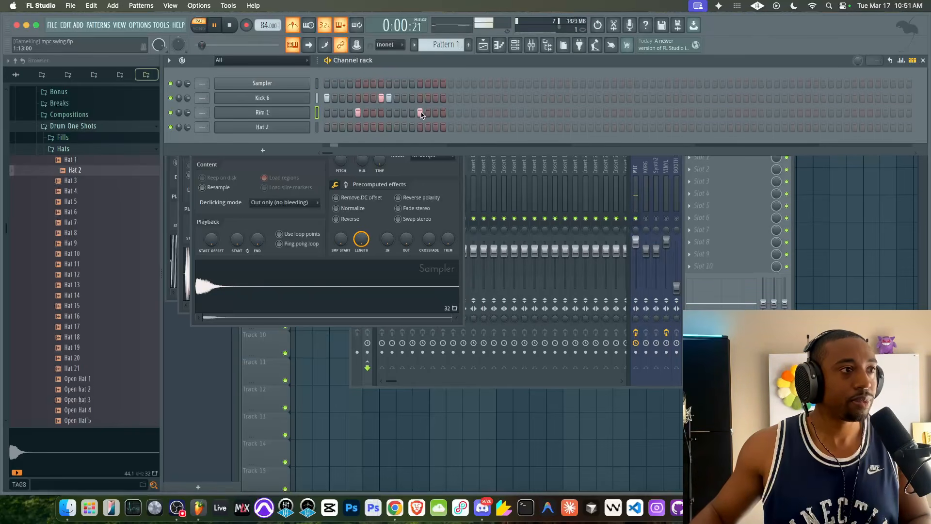
- Fill the Hat 2 channel with a hit every 2 steps and preview its sampler
right_click(296, 127)
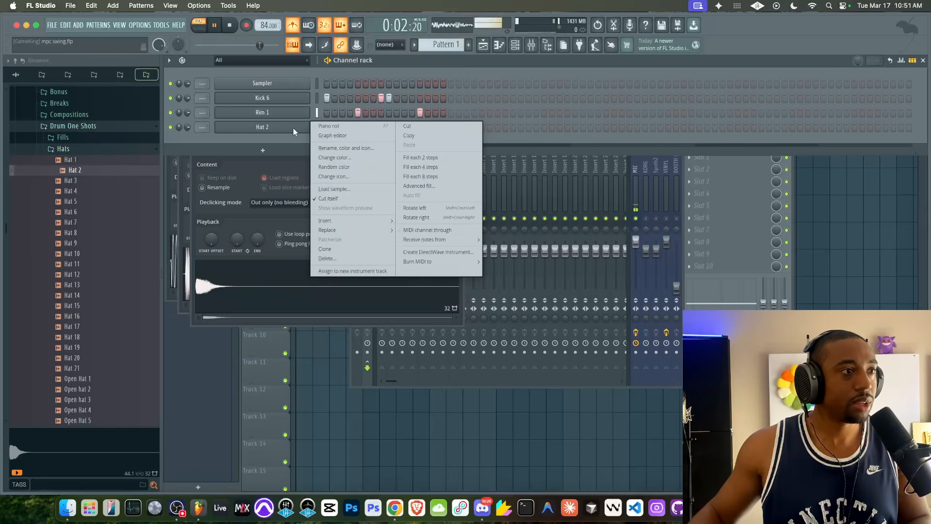
left_click(418, 152)
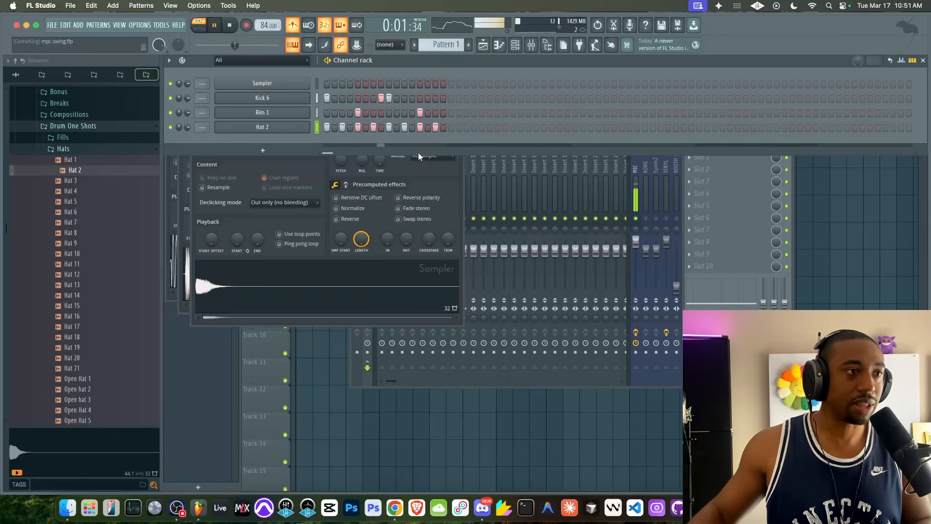
left_click(297, 128)
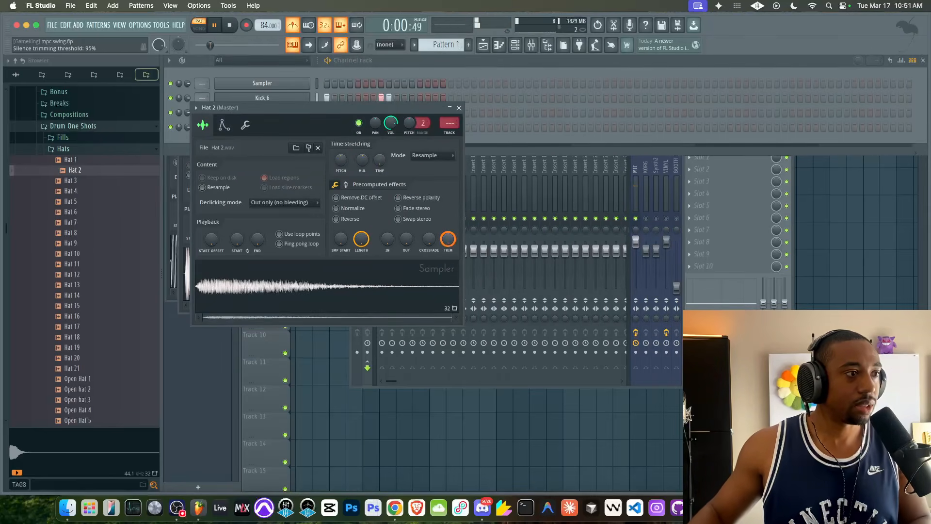
left_click(459, 108)
key("space")
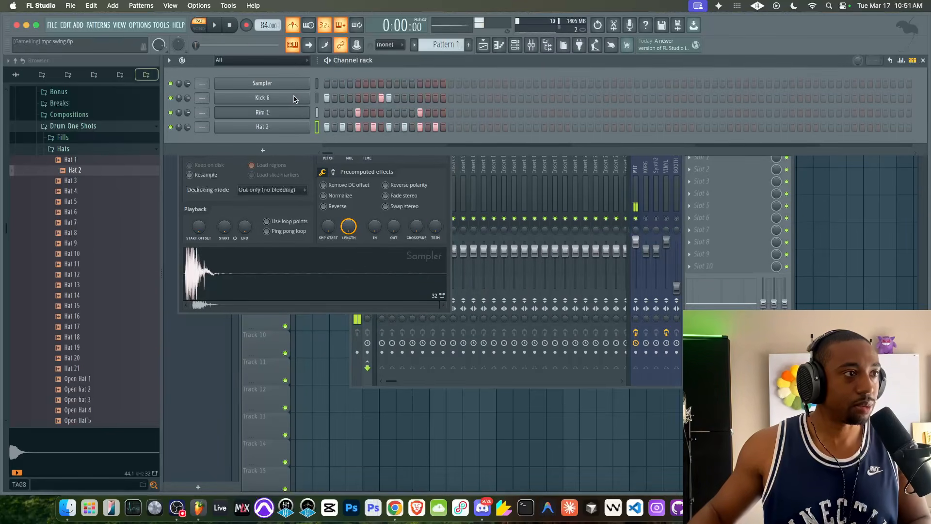
- Open the Kick 6 channel in the piano roll
left_click(294, 98)
left_click(429, 94)
key("space")
key("space")
right_click(298, 96)
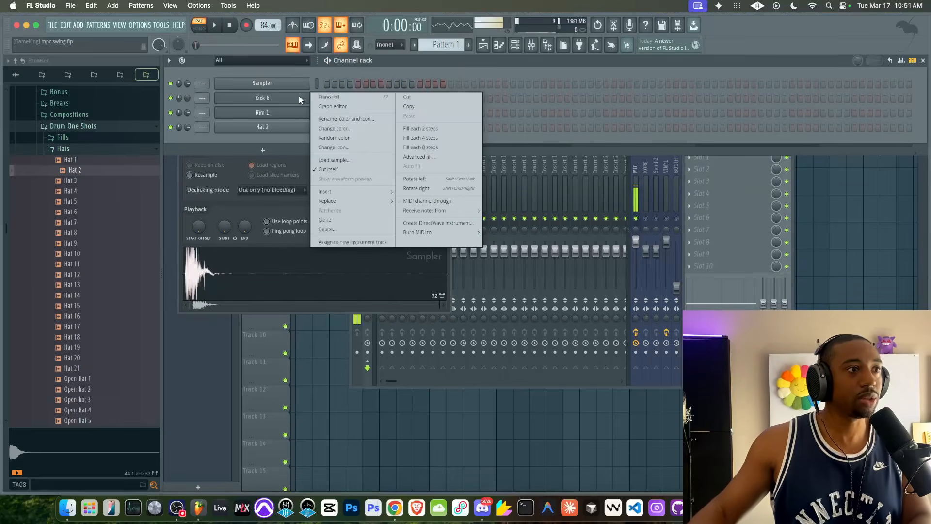
left_click(331, 99)
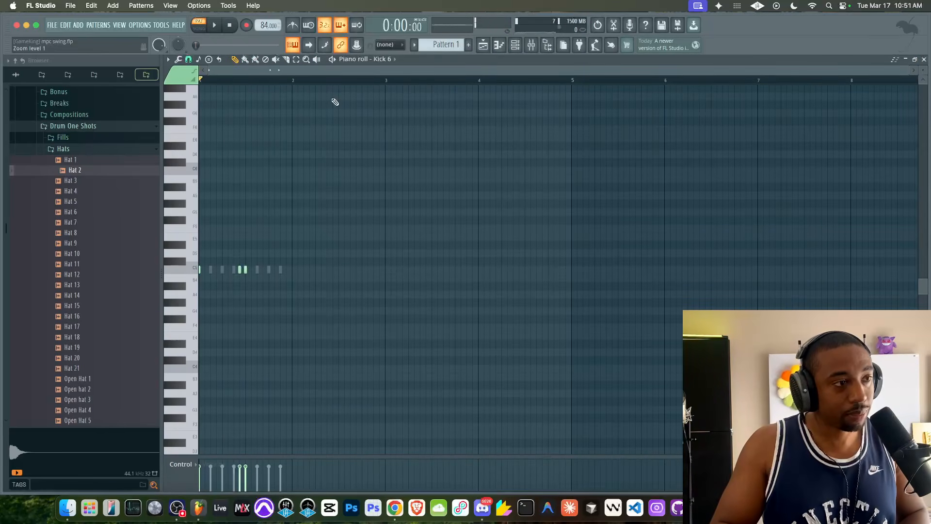
- Open the piano roll quantizer and browse its template location to the Scores folder
key("alt+q")
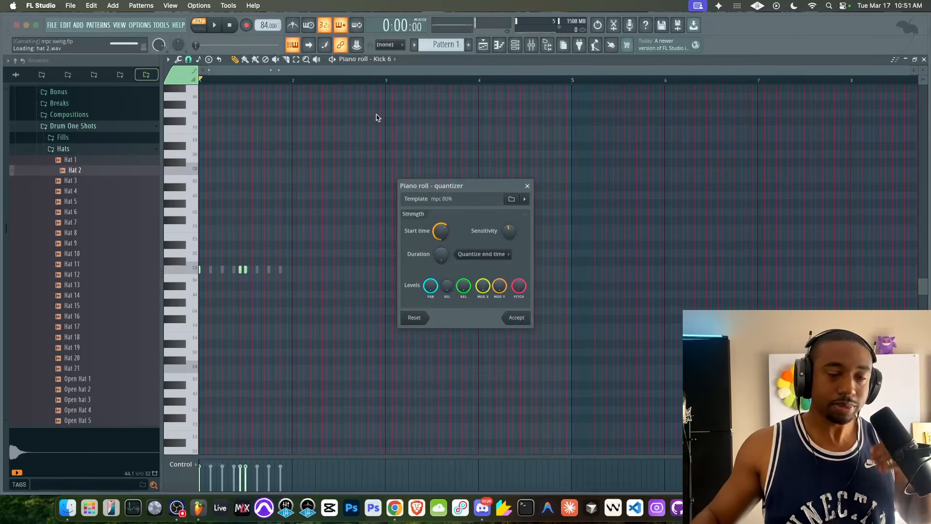
left_click(511, 200)
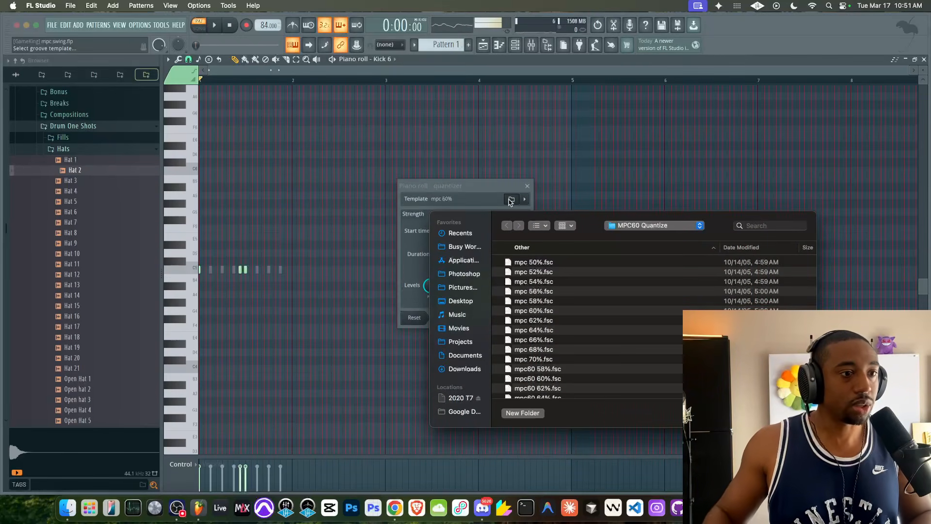
left_click(651, 227)
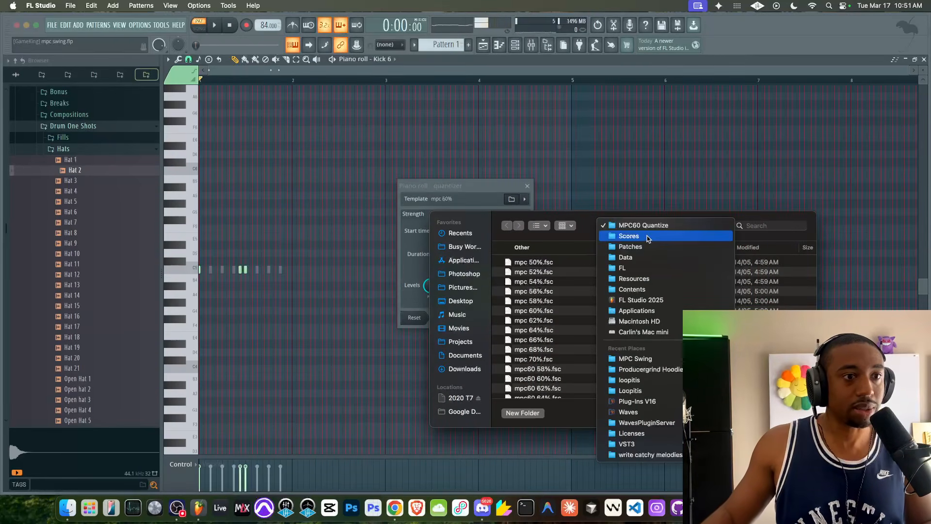
left_click(649, 237)
scroll(573, 298, "down", 5)
scroll(572, 298, "up", 4)
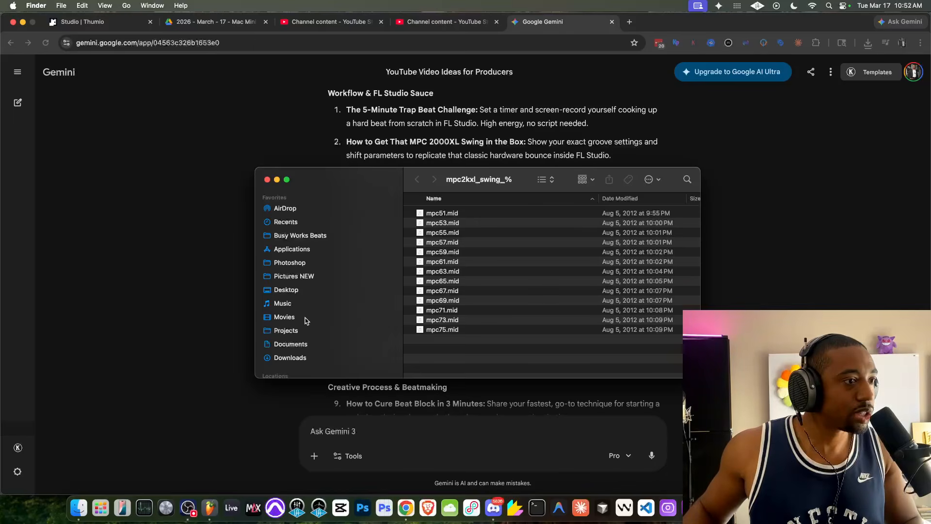
- Open Applications in a new Finder tab and show the package contents of FL Studio 2025
right_click(308, 251)
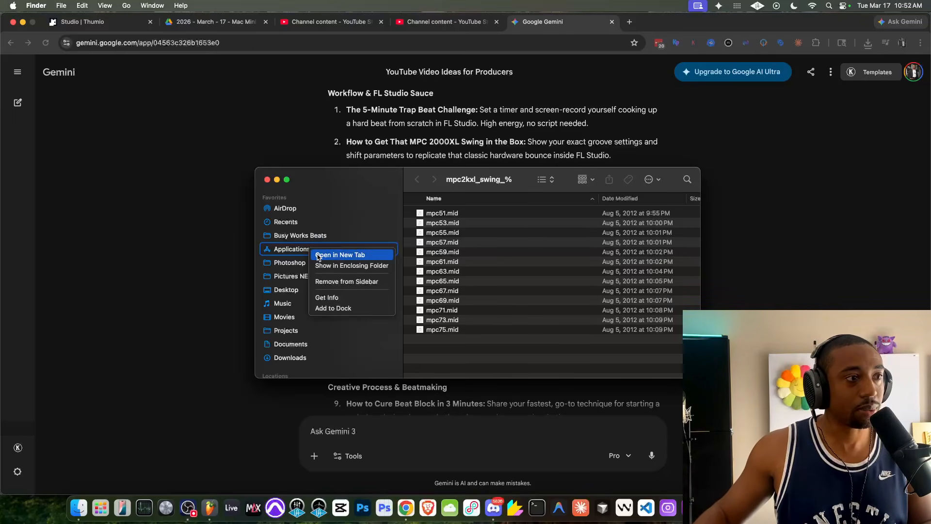
left_click(346, 255)
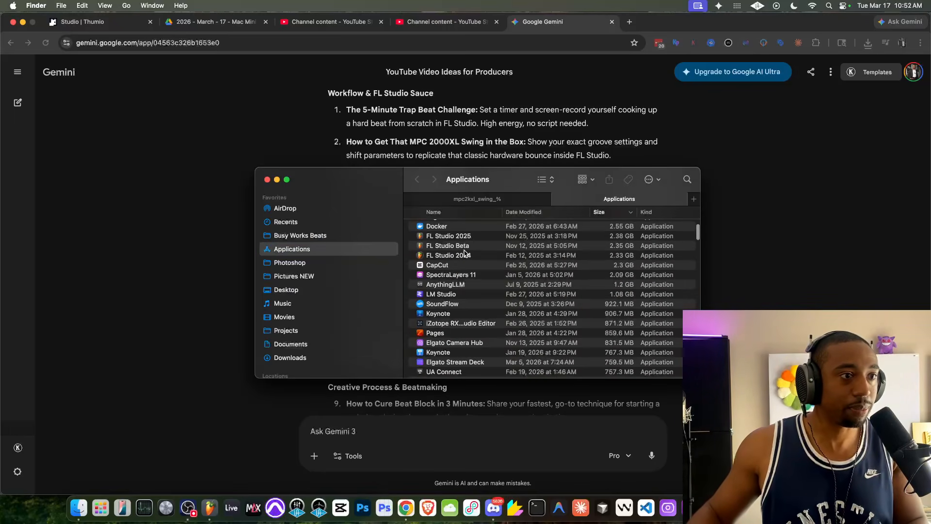
scroll(469, 239, "up", 5)
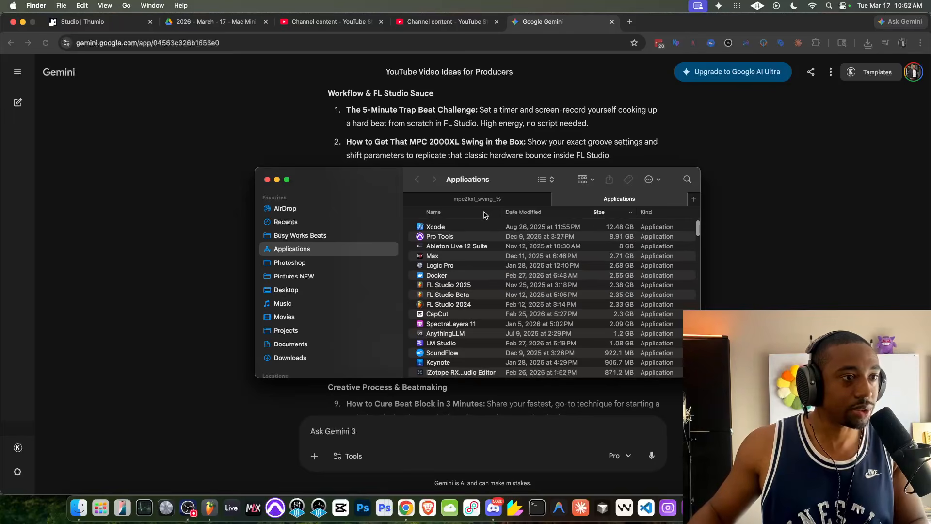
right_click(454, 285)
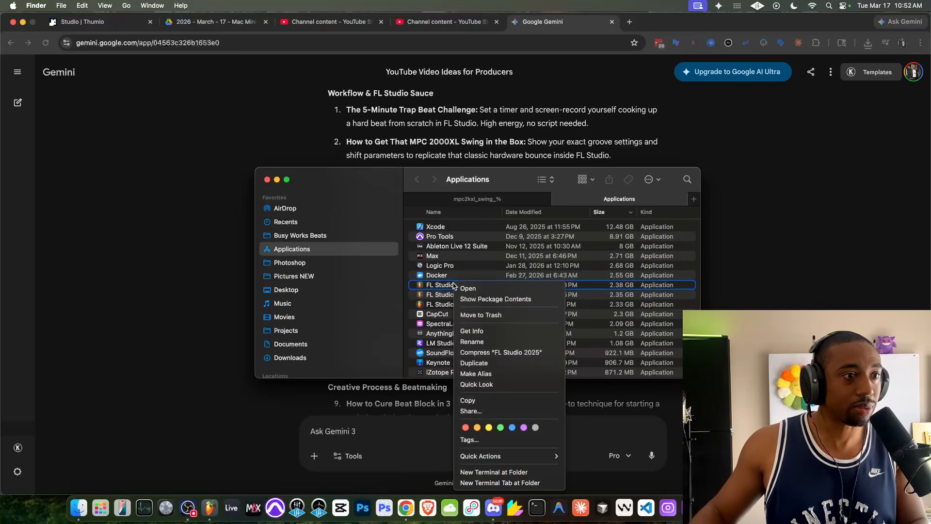
left_click(482, 299)
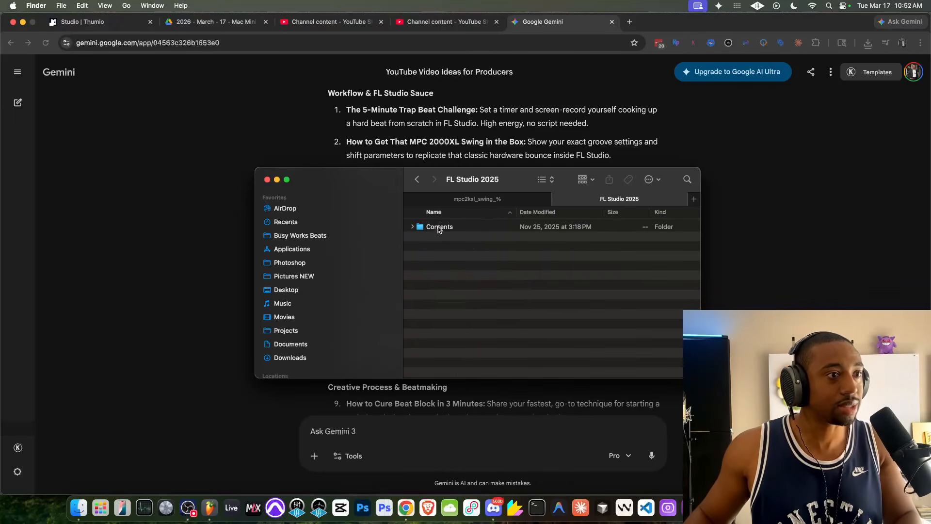
- Browse inside the package through Contents, Resources, FL, Data and Patches into the Scores folder
double_click(438, 228)
left_click(439, 276)
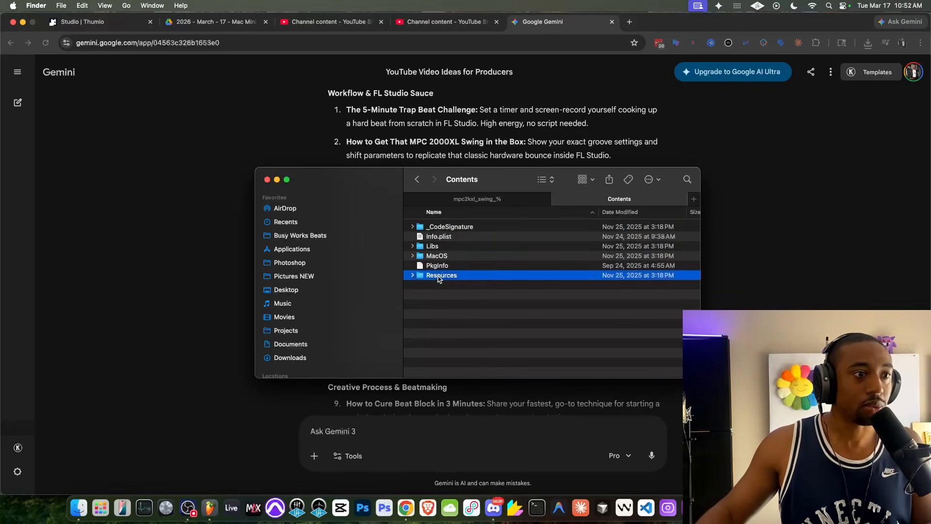
double_click(439, 276)
double_click(440, 226)
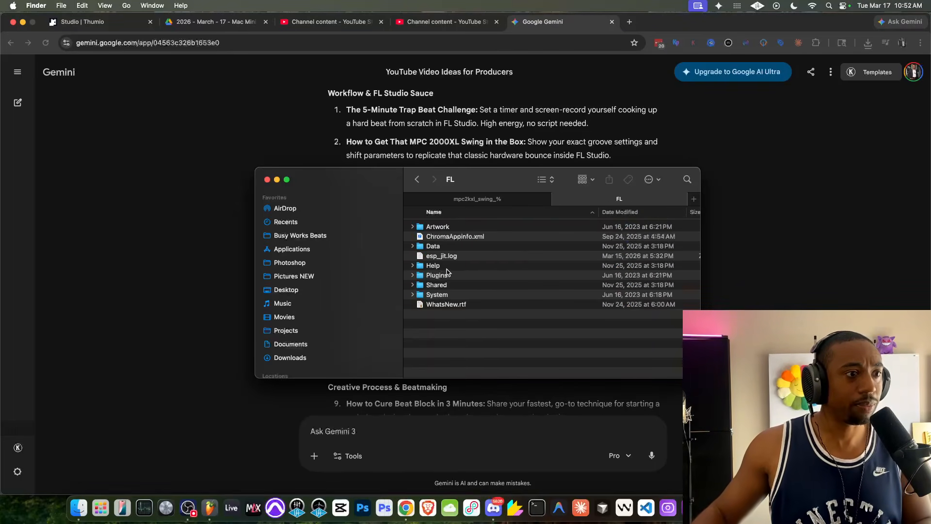
double_click(440, 247)
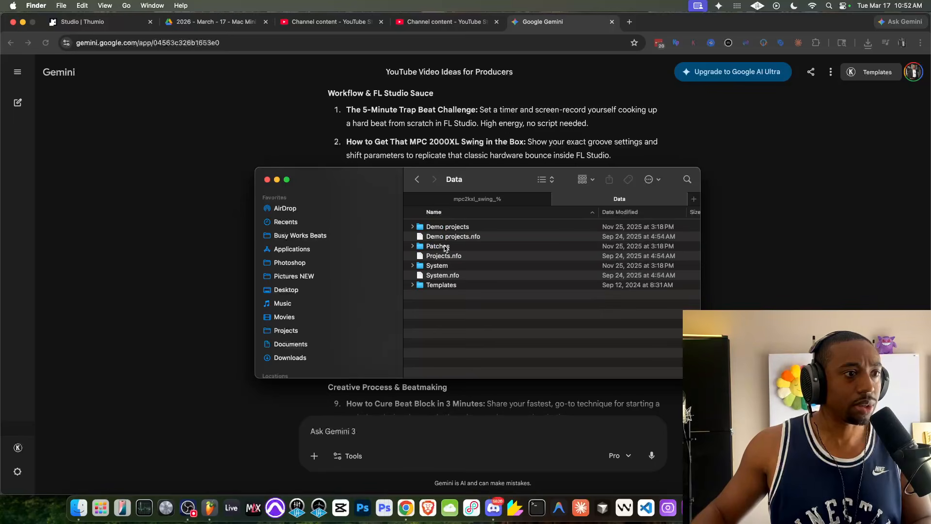
double_click(439, 247)
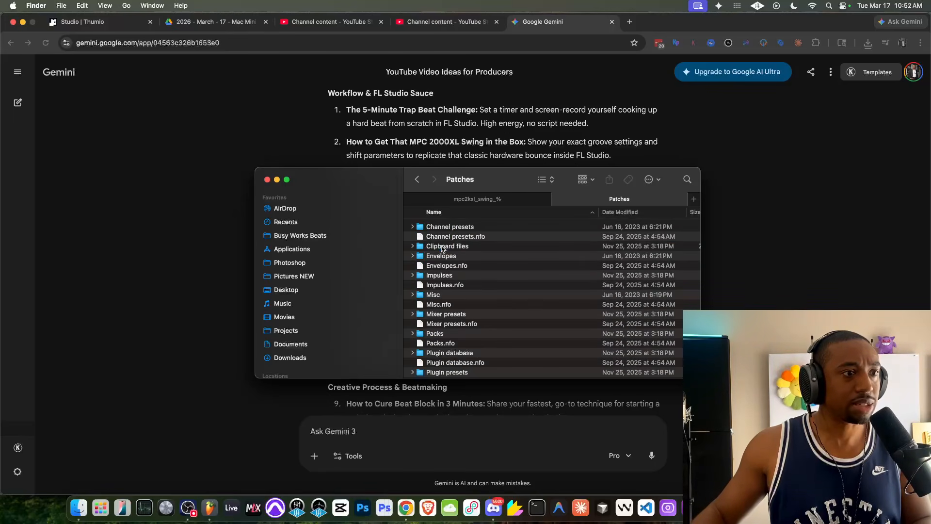
scroll(442, 283, "down", 5)
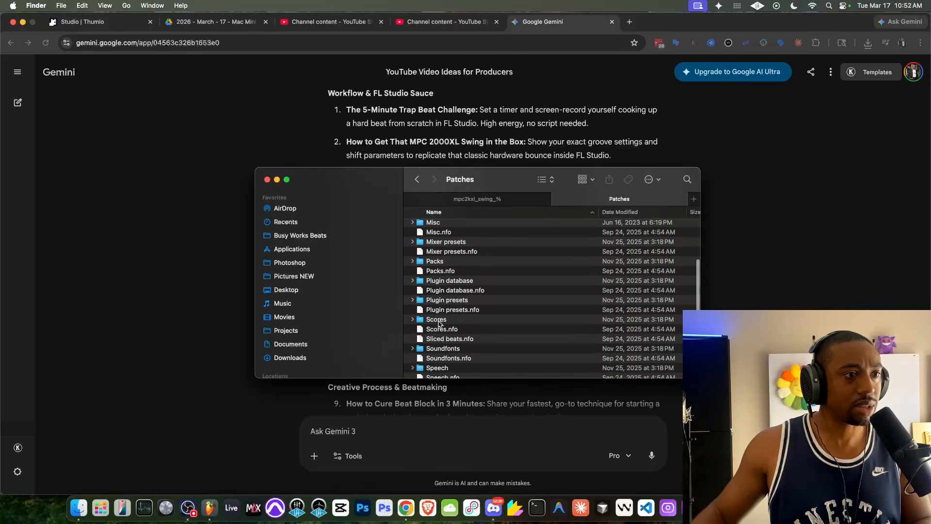
double_click(436, 319)
scroll(448, 264, "down", 3)
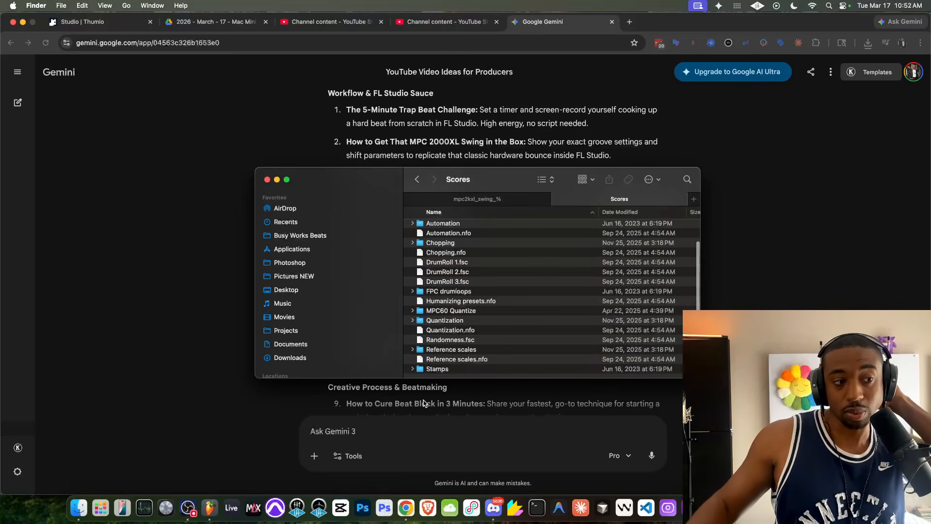
- Return to FL Studio, open the MPC60 Quantize folder in the template browser, and go back to Scores
left_click(209, 508)
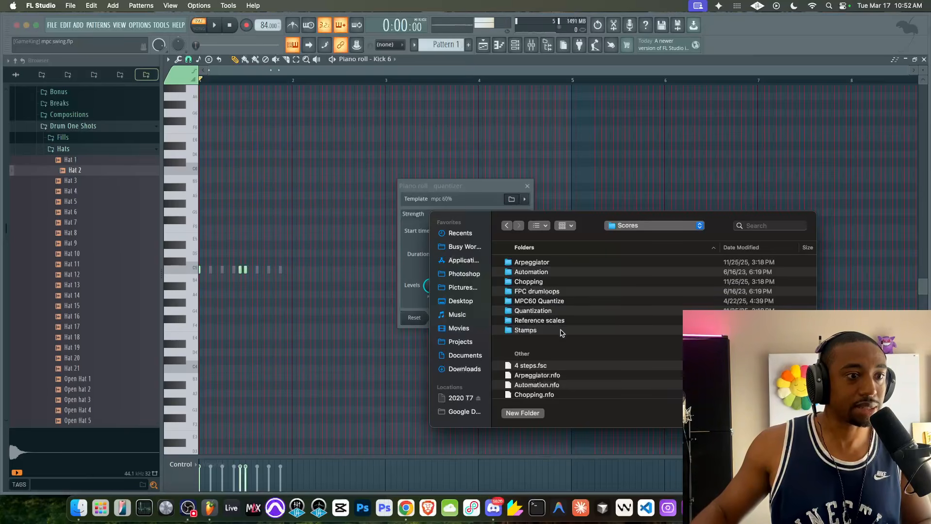
double_click(554, 301)
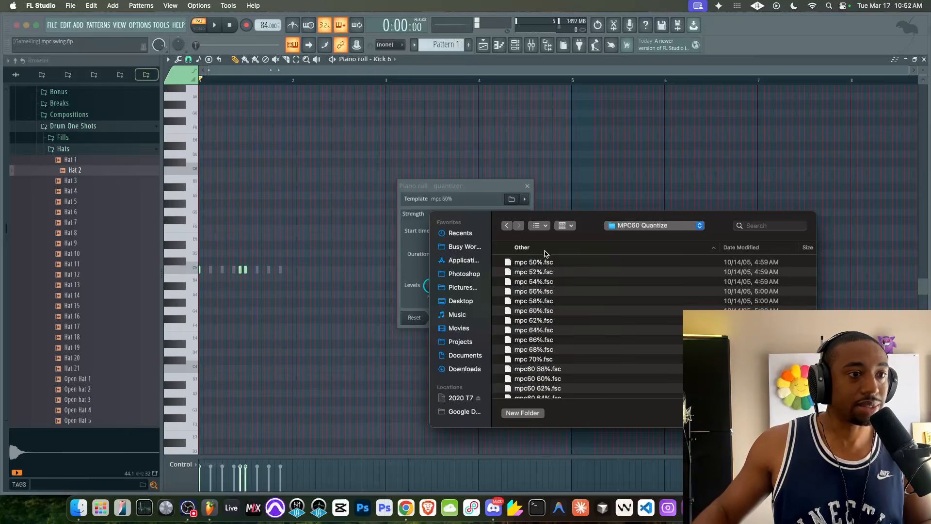
left_click(506, 226)
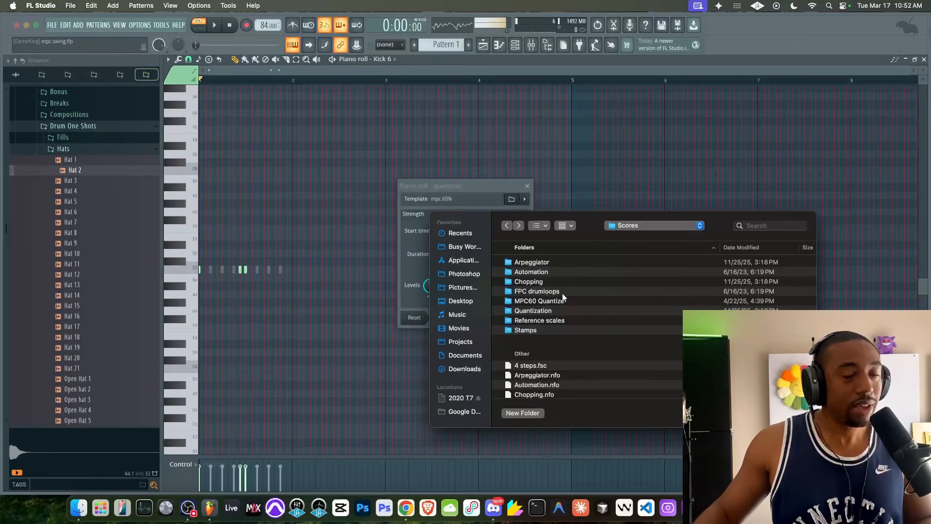
- Open the MPC60 Quantize folder and load the mpc 60% template into the quantizer
double_click(547, 300)
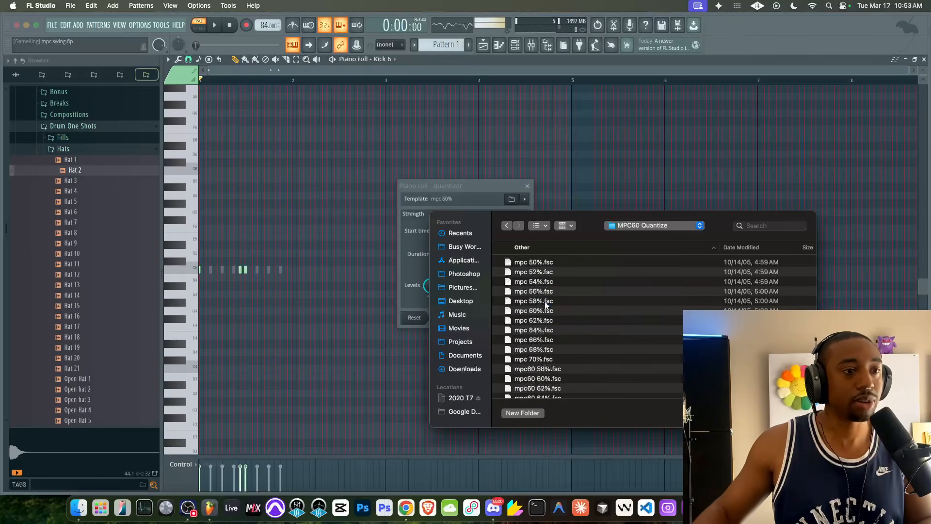
left_click(547, 313)
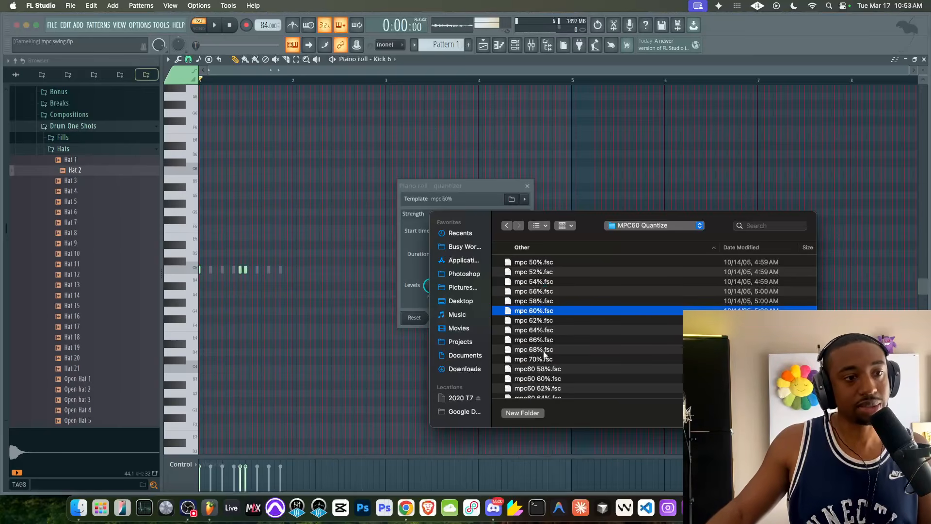
left_click(547, 264)
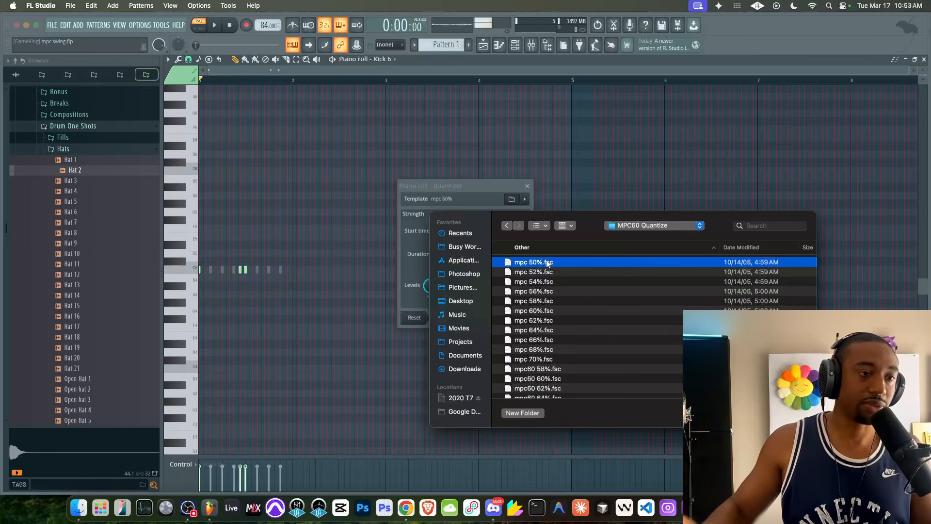
left_click(552, 310)
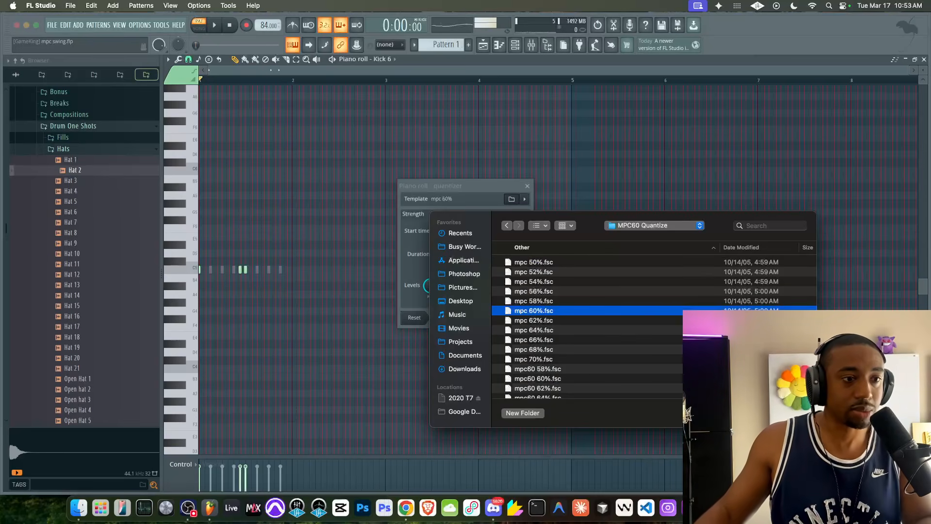
left_click(793, 412)
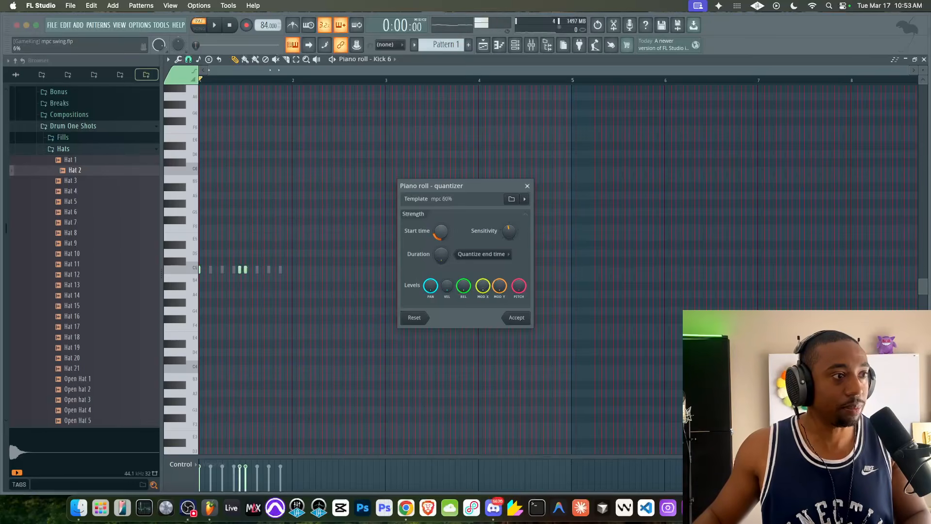
- Play the pattern and accept the mpc 60% quantize on the Kick 6 notes
key("space")
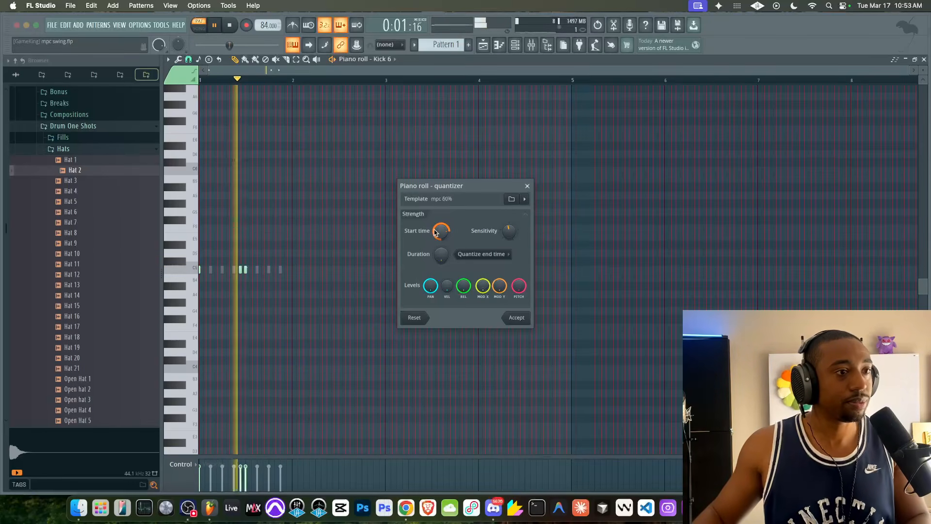
scroll(435, 234, "up", 5)
left_click(517, 317)
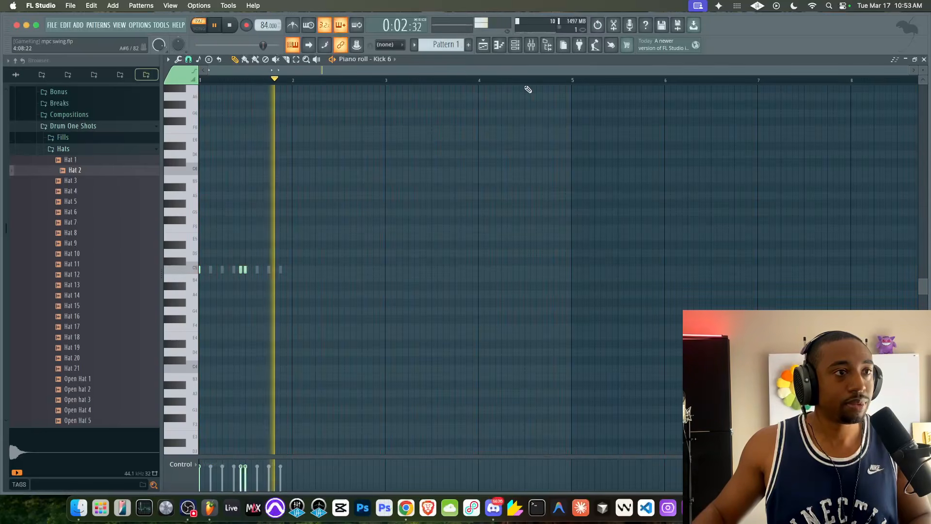
- Open the Hat 2 channel in the piano roll from the channel rack
left_click(516, 49)
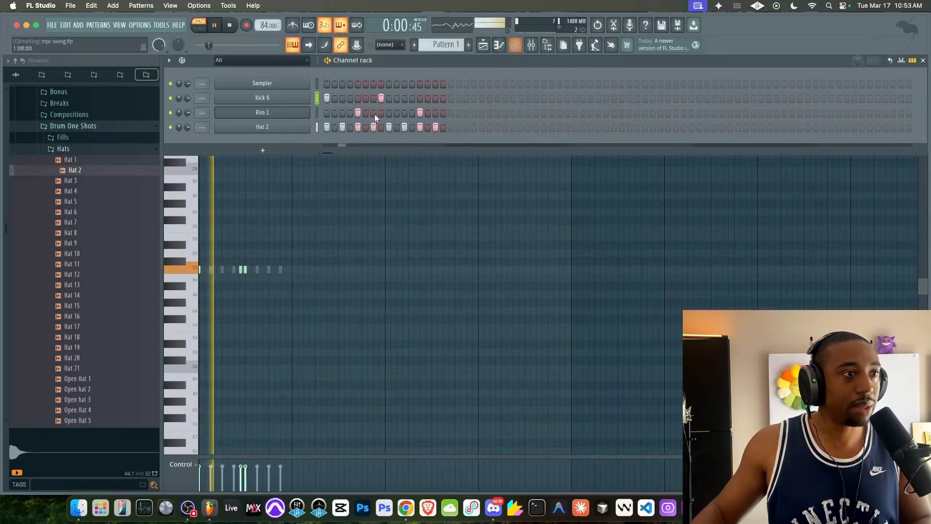
right_click(299, 131)
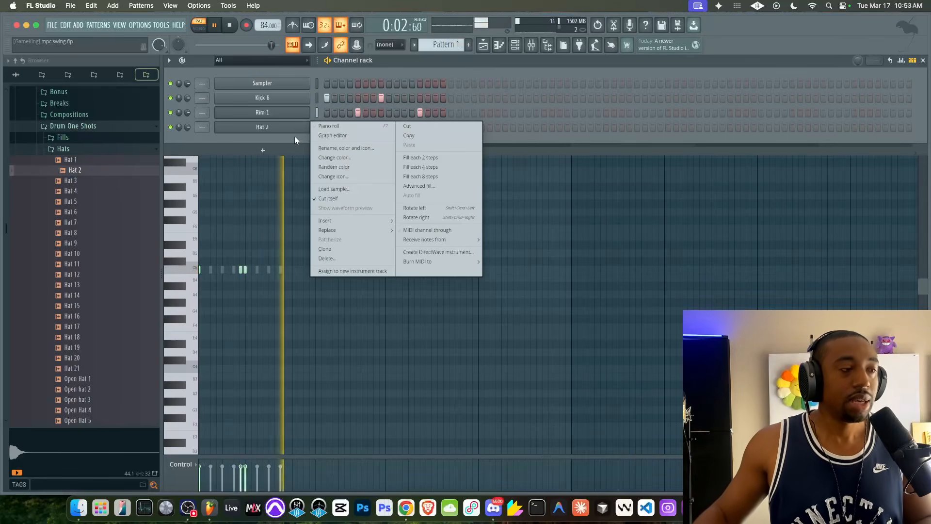
left_click(293, 138)
right_click(293, 130)
left_click(335, 128)
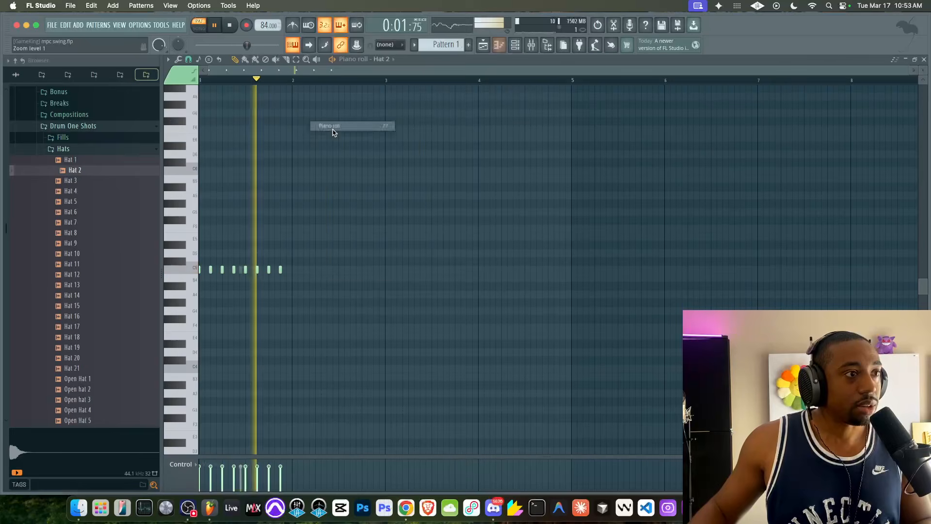
- Quantize the Hat 2 notes with the mpc 60% template, raising the start time strength before accepting
key("alt+q")
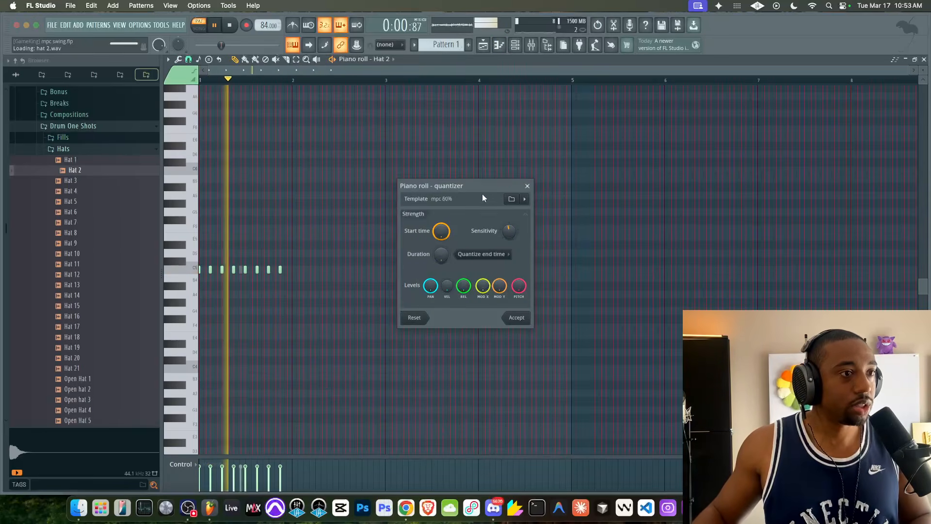
left_click_drag(441, 233, 441, 257)
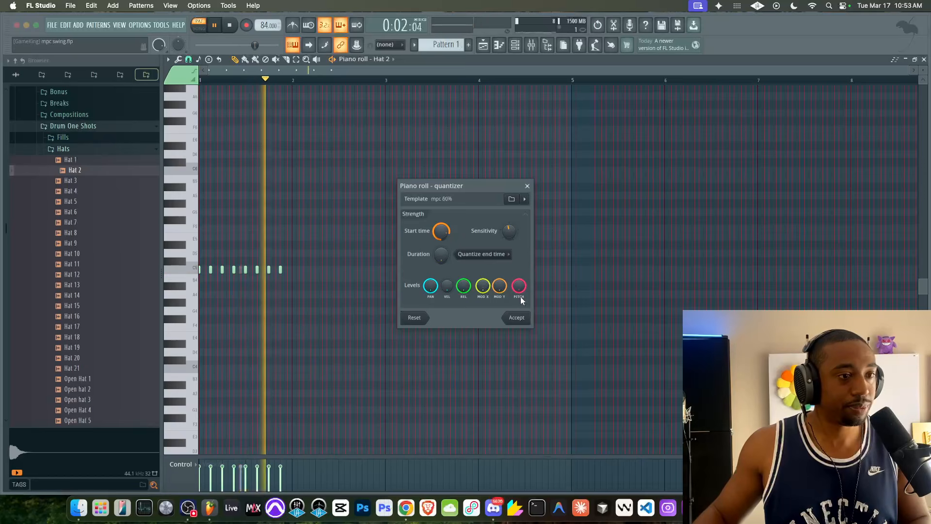
left_click(524, 317)
- Open the Rim 1 channel in the piano roll and quantize it with the mpc 60% template
left_click(513, 47)
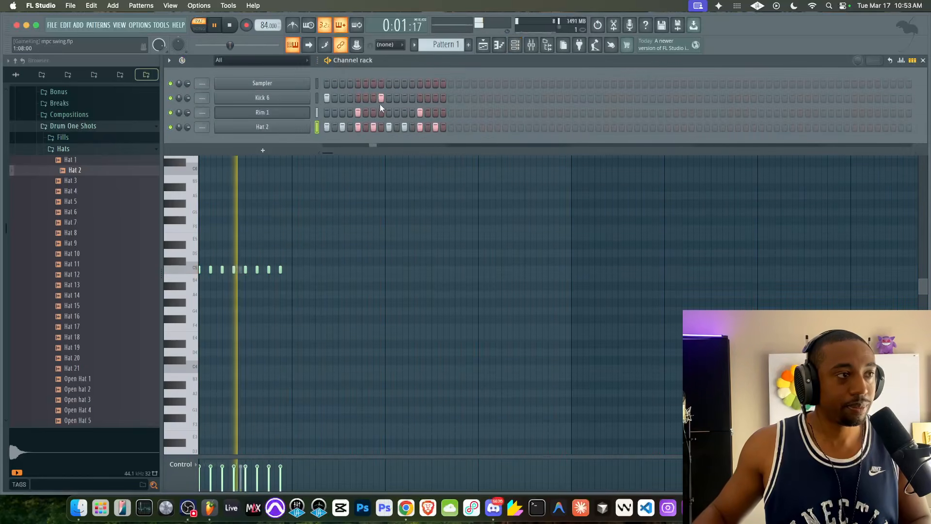
right_click(309, 112)
left_click(321, 112)
key("alt+q")
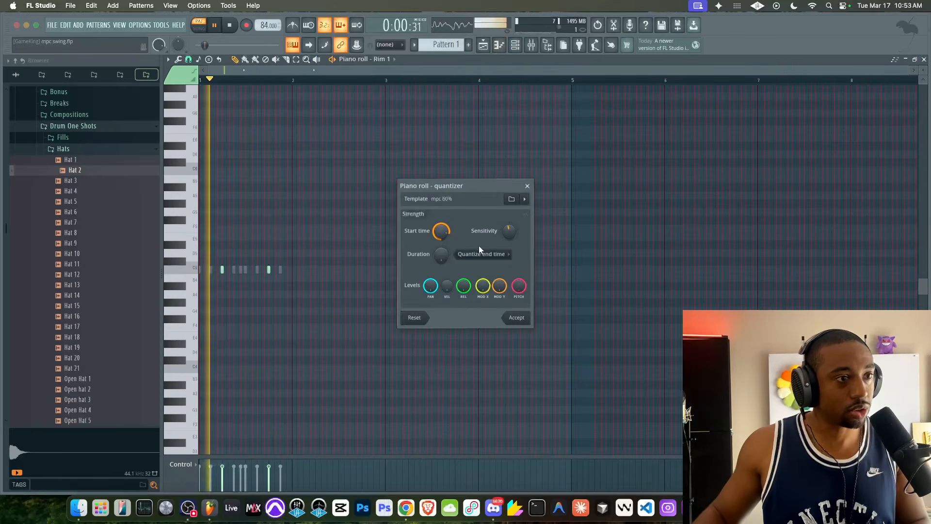
left_click(515, 317)
- Remove the empty Sampler channel from the channel rack and stop playback
left_click(515, 45)
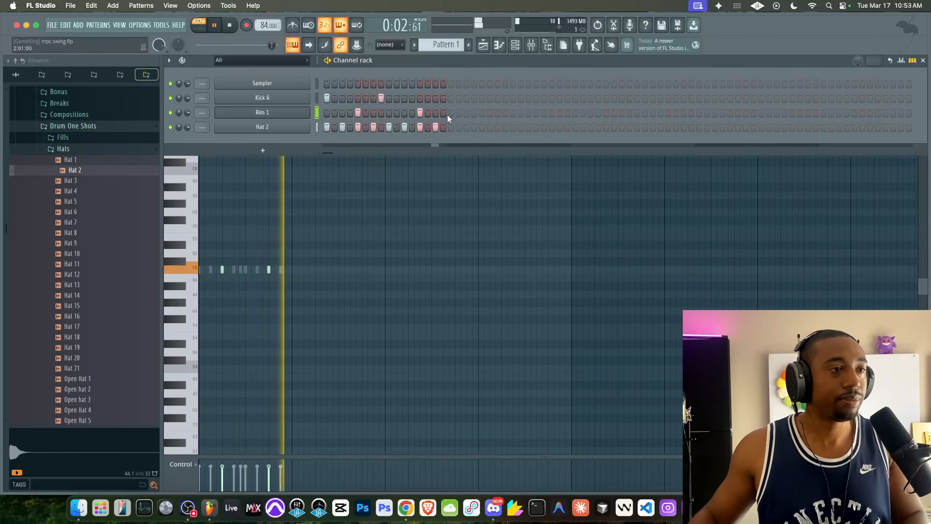
right_click(286, 83)
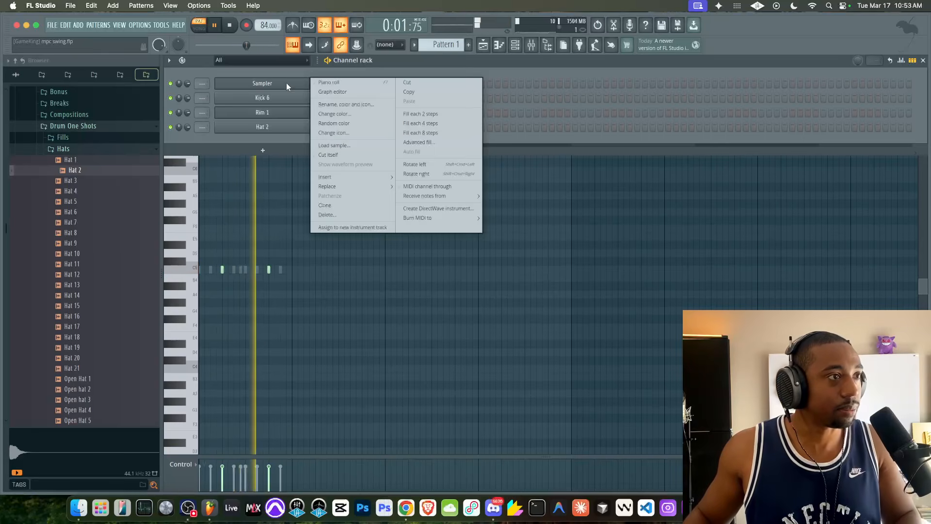
left_click(315, 94)
key("space")
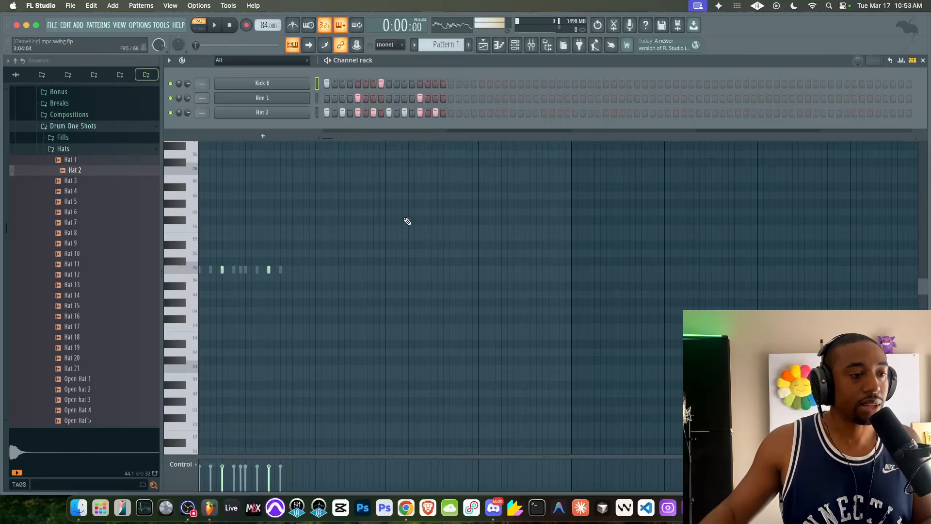
- In Finder, create a new folder named MPC2000XL inside the Scores folder and open it
left_click(79, 508)
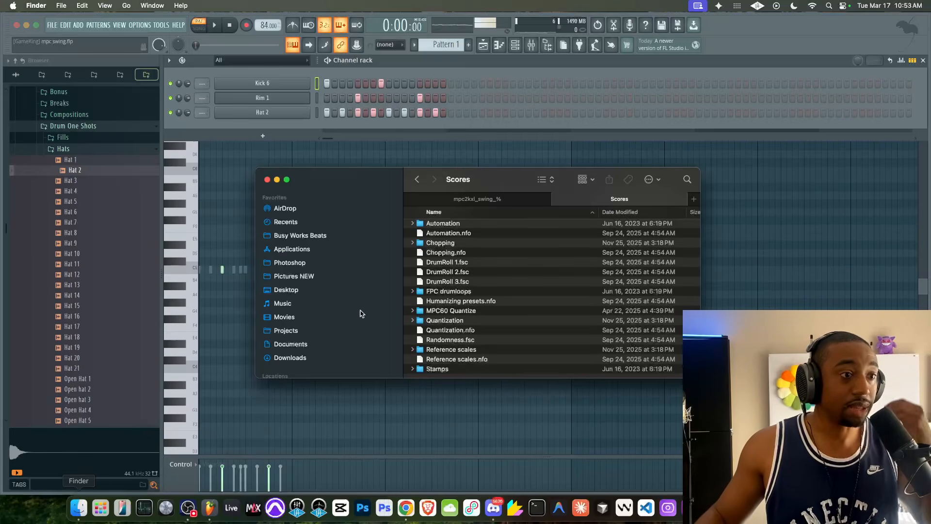
left_click(499, 201)
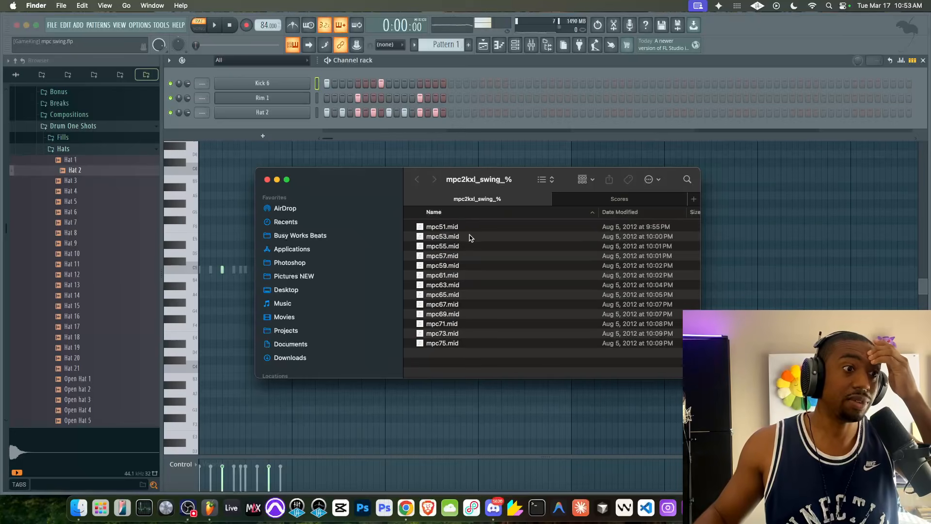
left_click(604, 205)
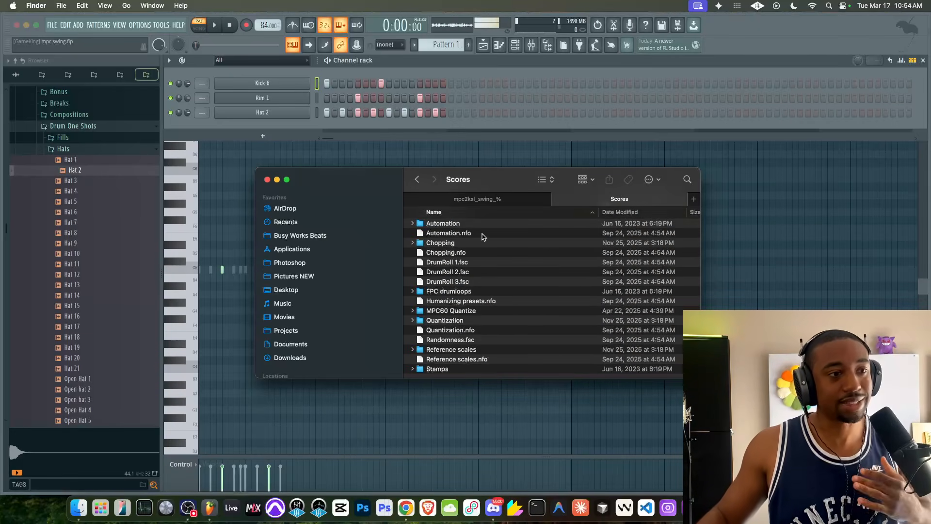
type("MPC2000XL")
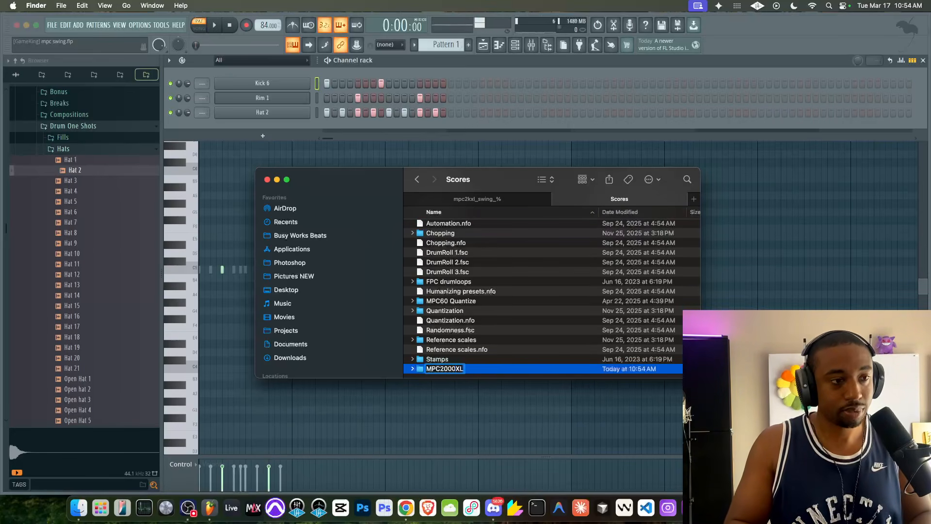
key("Return")
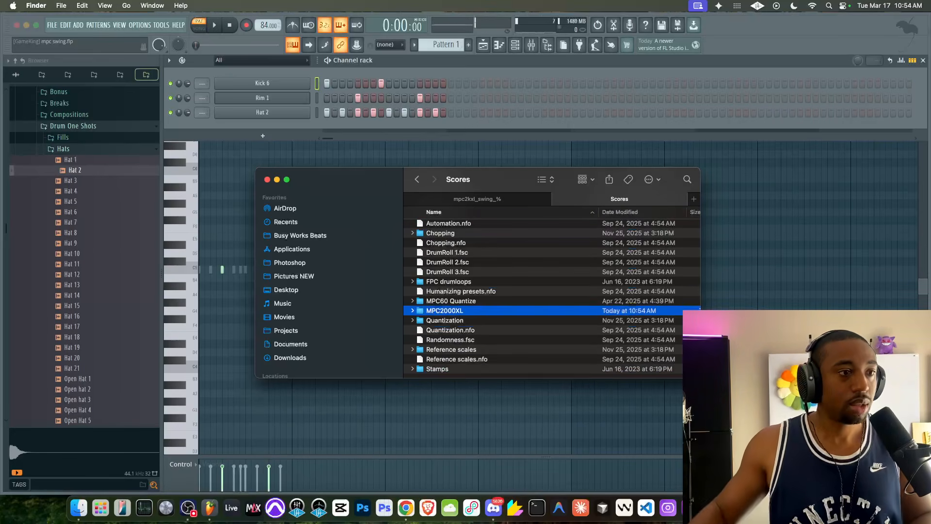
double_click(465, 312)
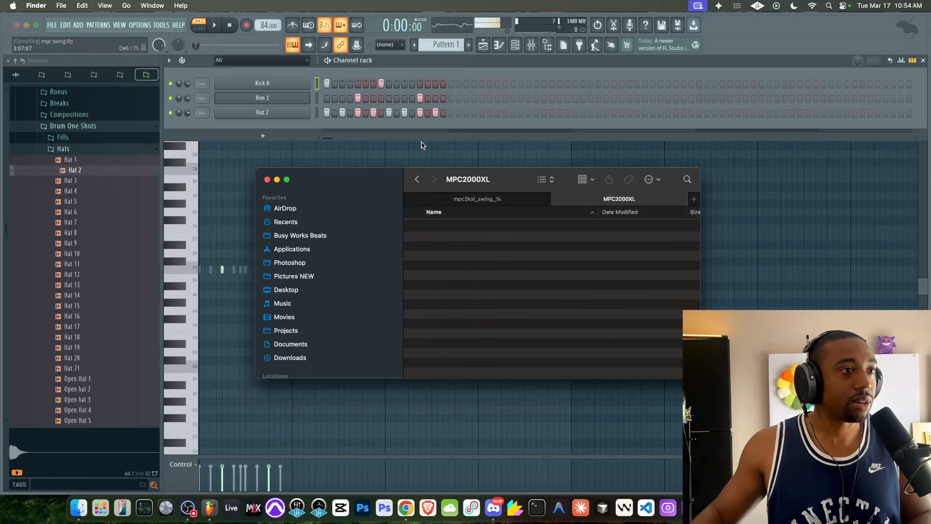
- Create a new pattern and add a Sampler channel to it
left_click(467, 46)
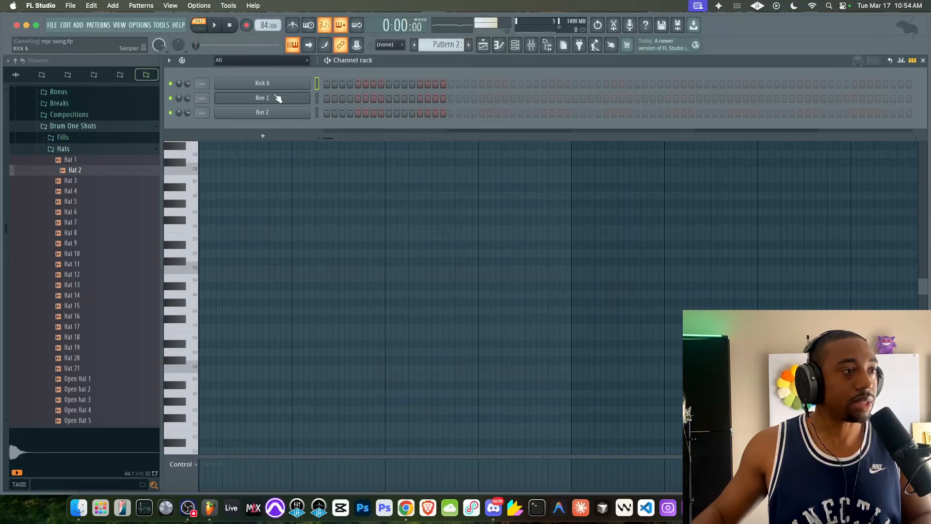
left_click(263, 135)
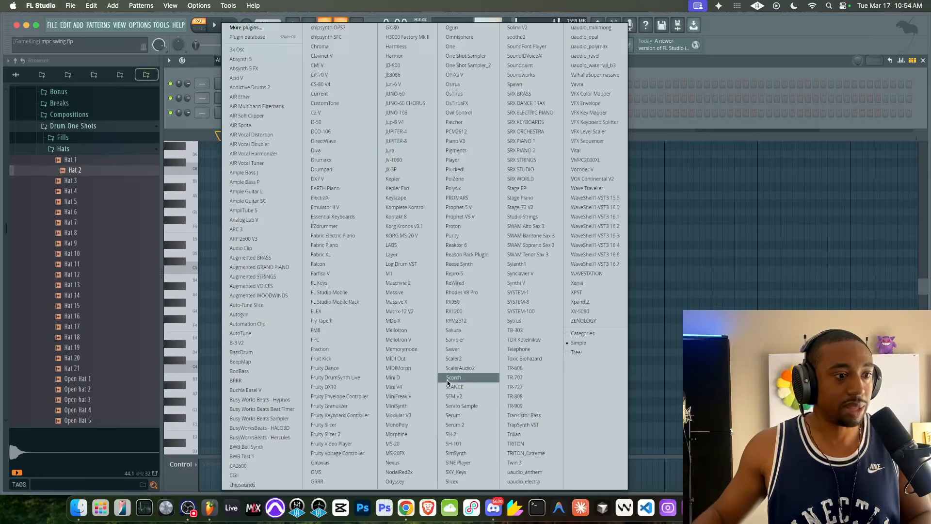
left_click(459, 343)
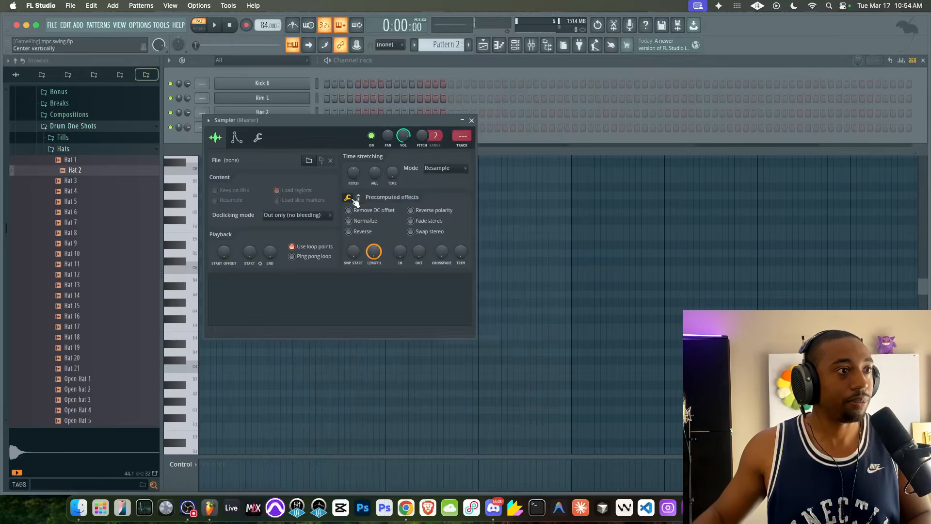
left_click(577, 257)
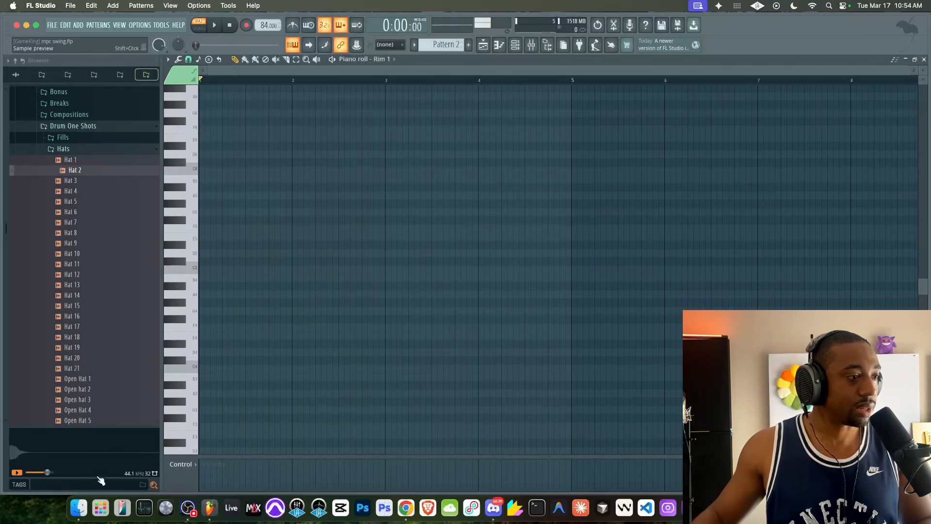
- Drag the mpc61.mid file from the mpc2kxl_swing_% folder into the piano roll
left_click(80, 507)
left_click(477, 199)
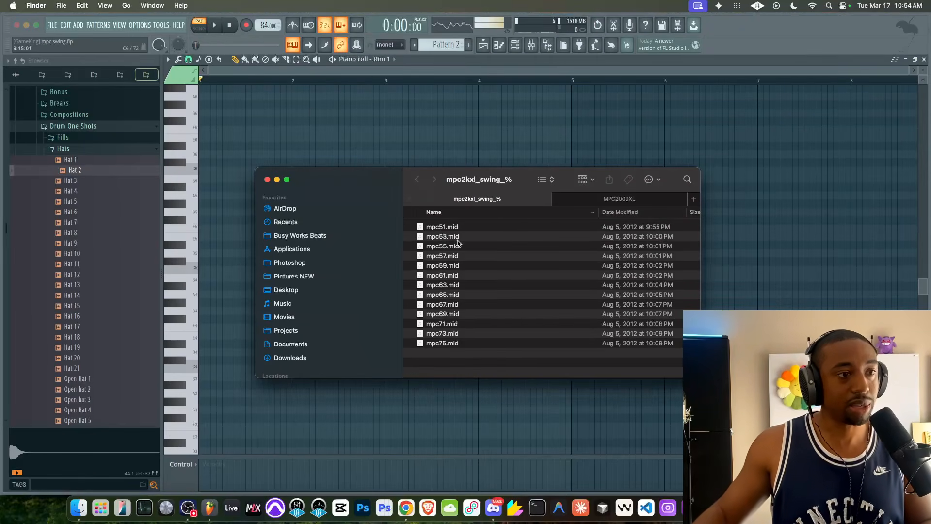
left_click(454, 275)
left_click_drag(291, 85, 287, 90)
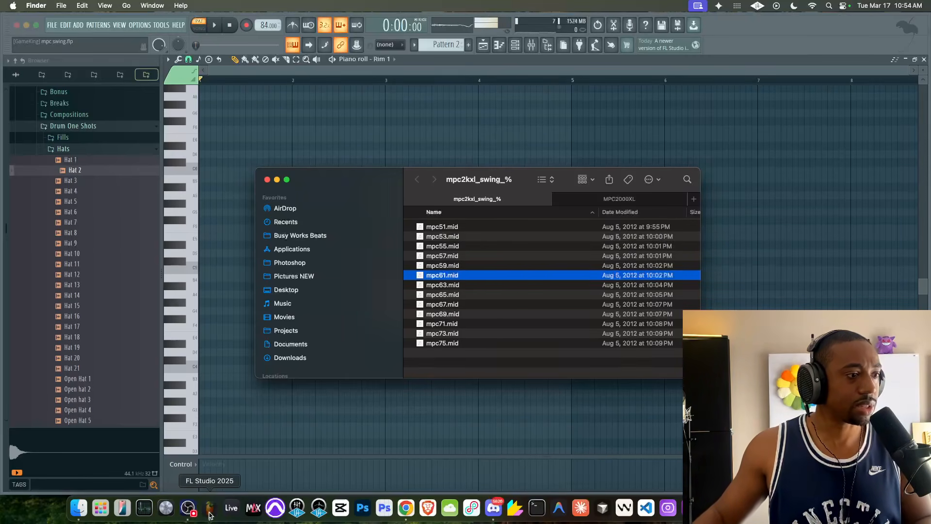
left_click(539, 312)
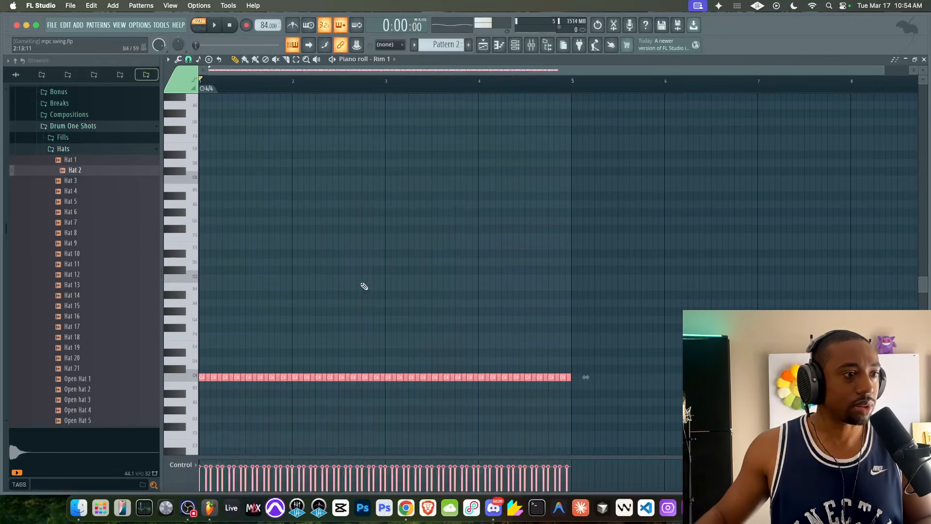
- Open the piano roll's Save score as dialog and browse the Presets and Applications folders for a save location
scroll(368, 286, "down", 5)
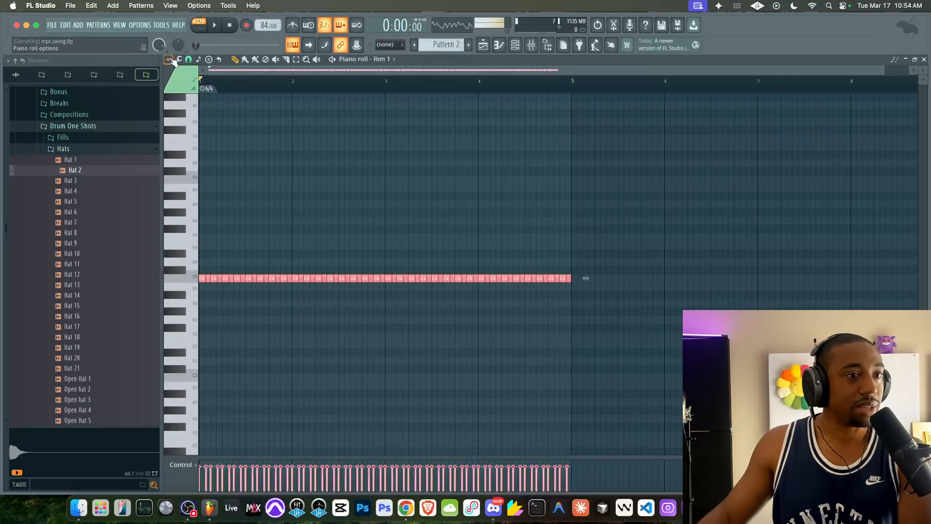
left_click(169, 60)
mouse_move(174, 71)
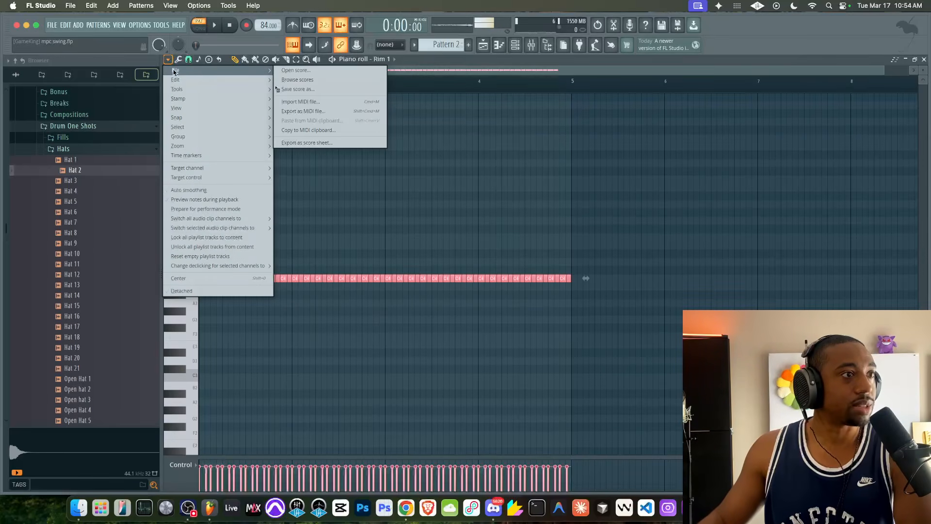
left_click(322, 90)
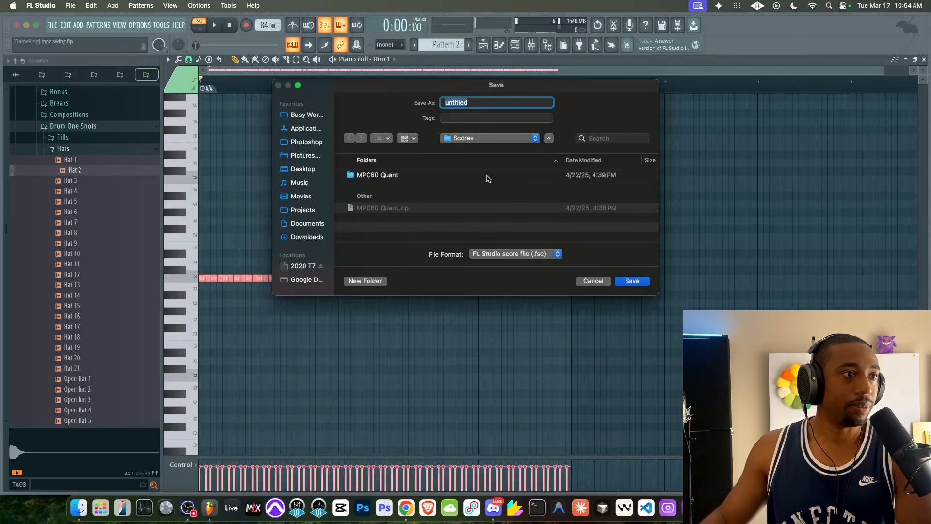
left_click(464, 140)
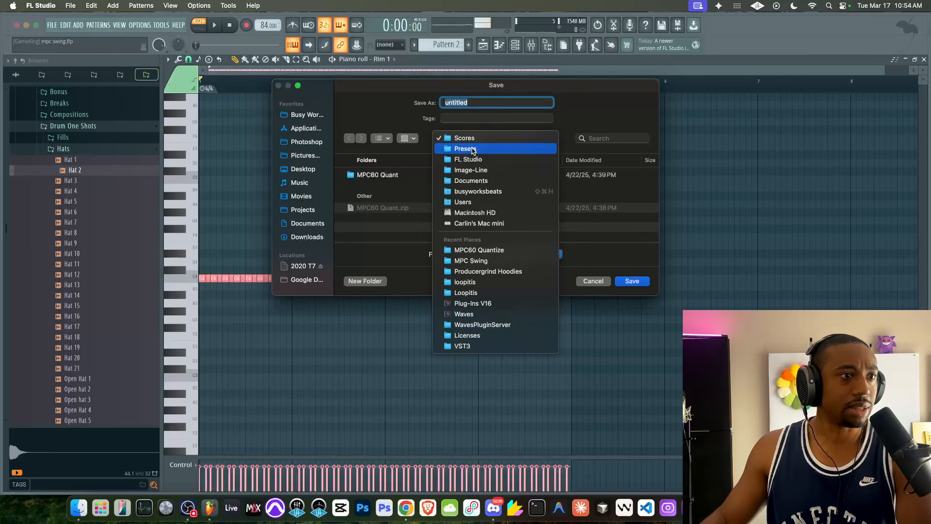
left_click(473, 149)
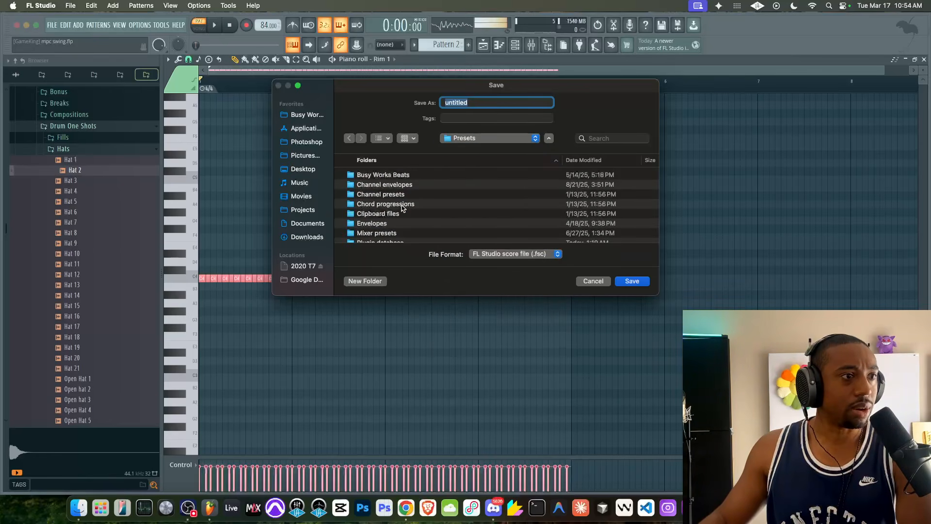
left_click(310, 128)
scroll(400, 199, "down", 15)
scroll(401, 198, "down", 3)
scroll(401, 199, "up", 15)
scroll(401, 199, "down", 10)
scroll(400, 198, "down", 5)
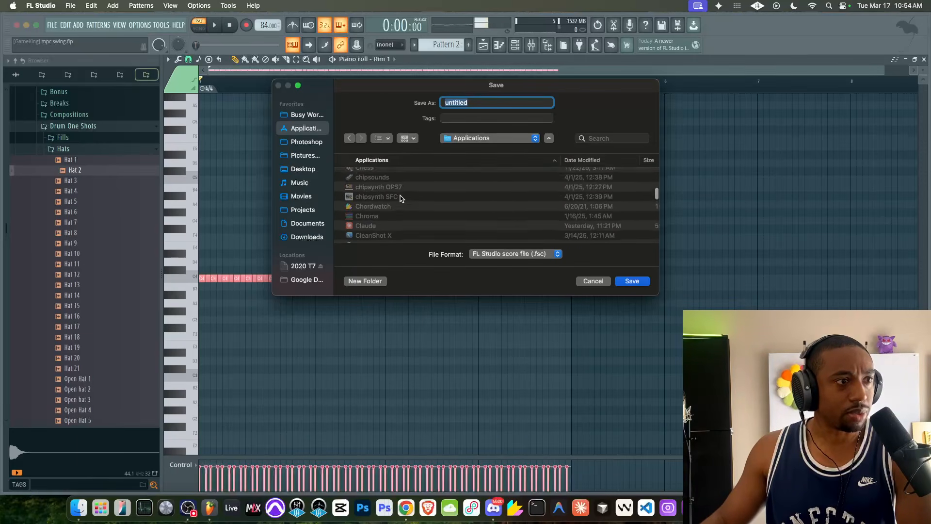
scroll(400, 198, "down", 6)
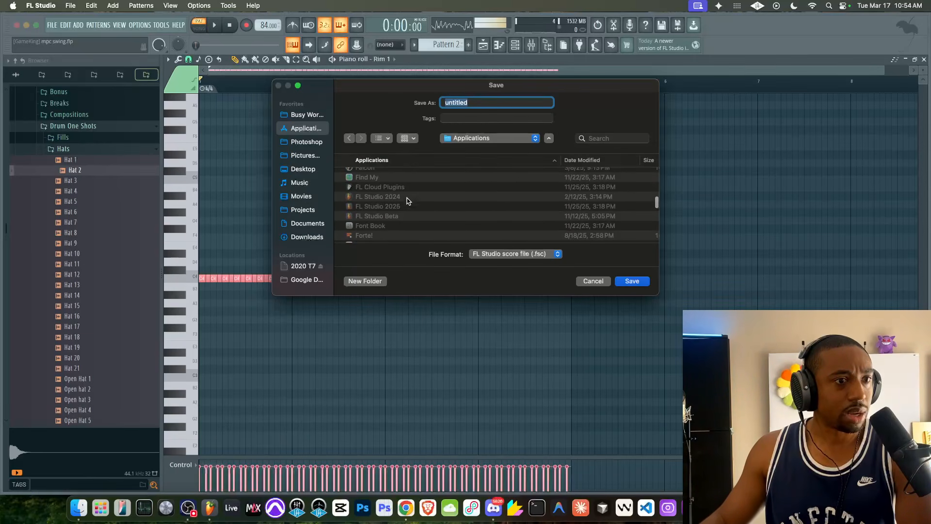
- Save the mpc61 score to the Desktop as MPC 2000XL 61 Swing
left_click(307, 170)
scroll(463, 197, "down", 10)
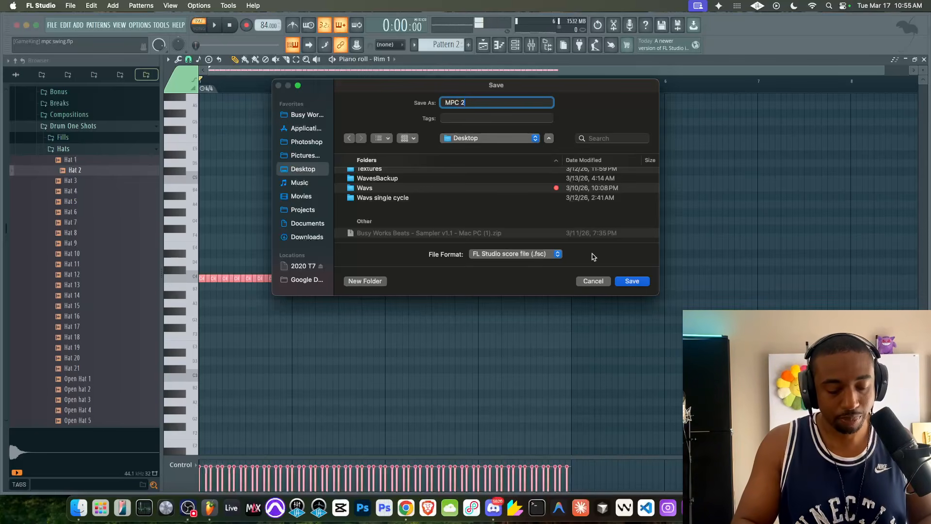
type("L 61 S")
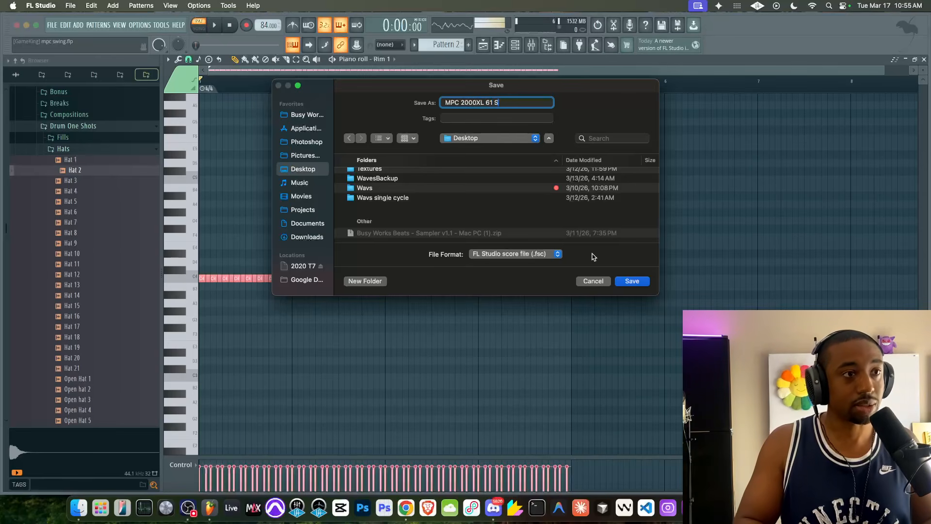
key("Return")
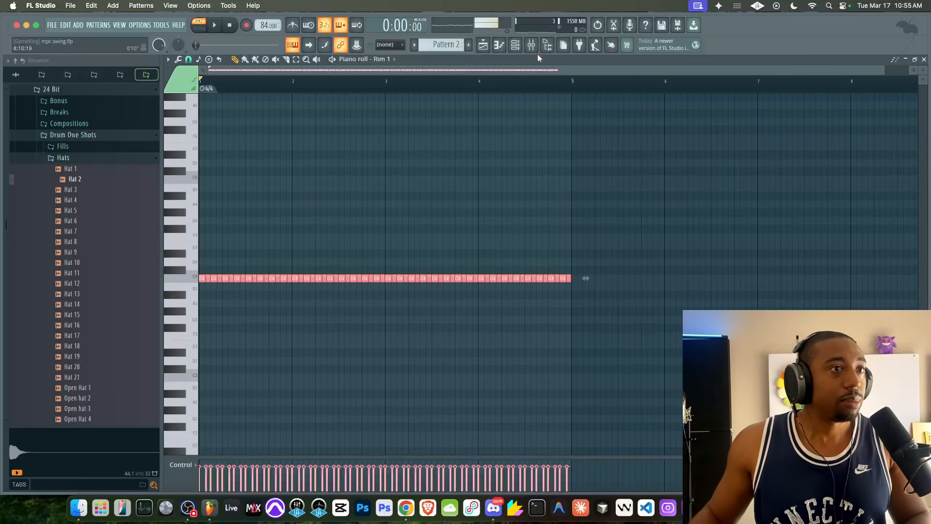
- Open Hat 2's piano roll quantizer and load the MPC 2000XL 61 Swing template from the Desktop
left_click(515, 46)
scroll(461, 46, "up", 1)
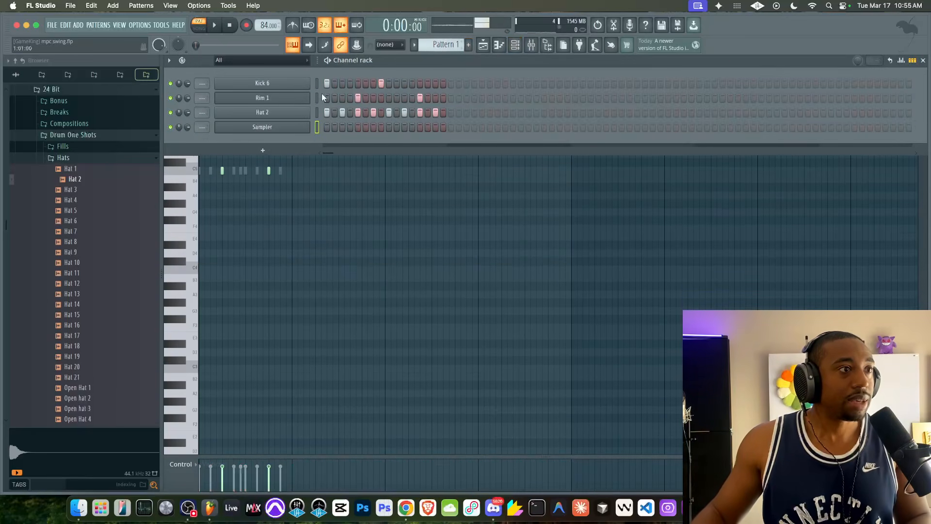
right_click(297, 113)
left_click(321, 111)
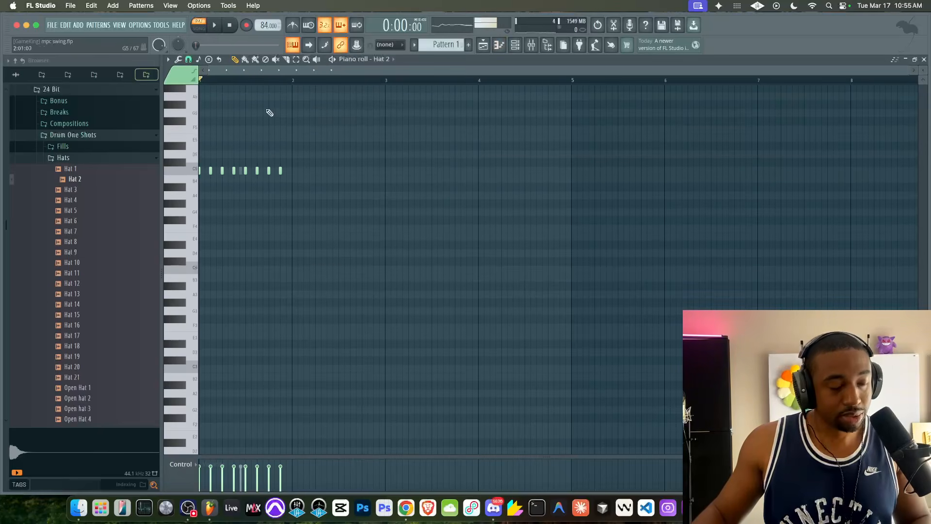
key("alt+q")
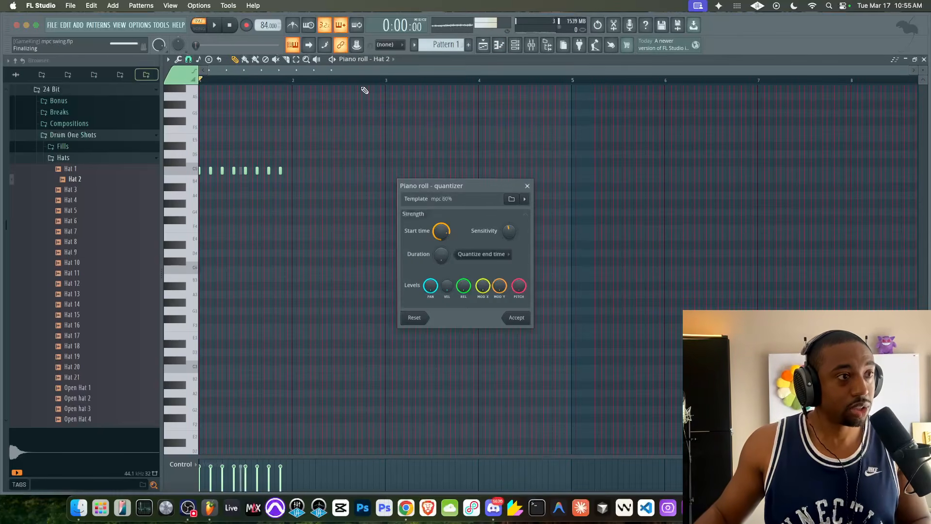
left_click(509, 199)
left_click(471, 299)
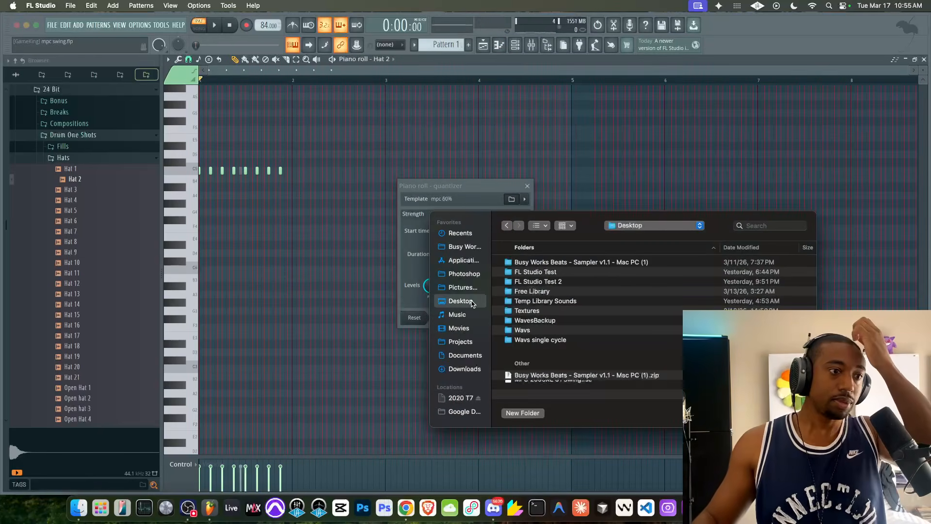
left_click(554, 385)
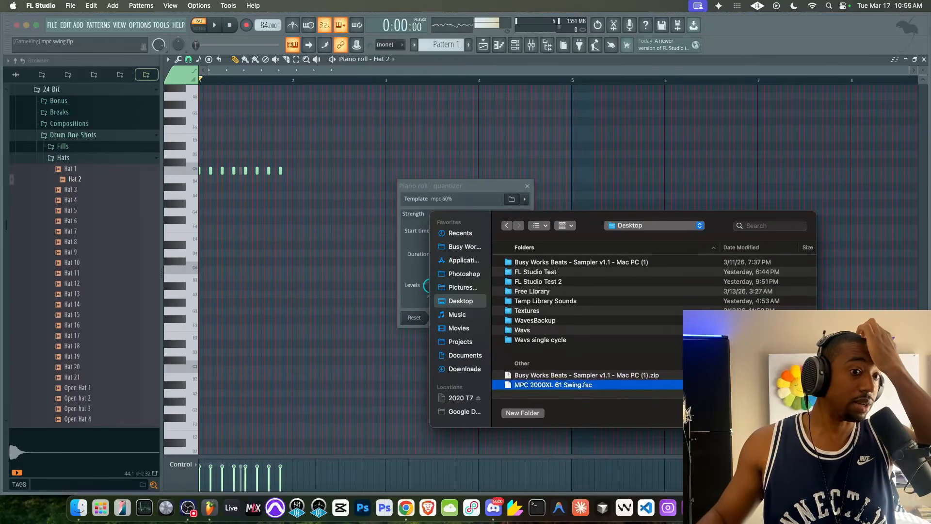
key("Return")
- Play the pattern while adjusting the quantizer's start time, duration and sensitivity strengths, then accept the quantize
key("space")
left_click_drag(440, 231, 441, 264)
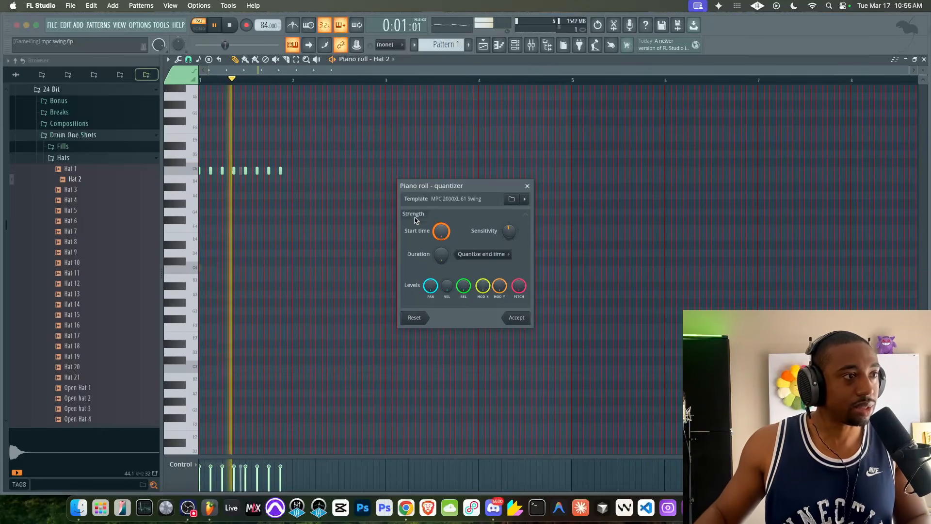
left_click_drag(441, 231, 442, 204)
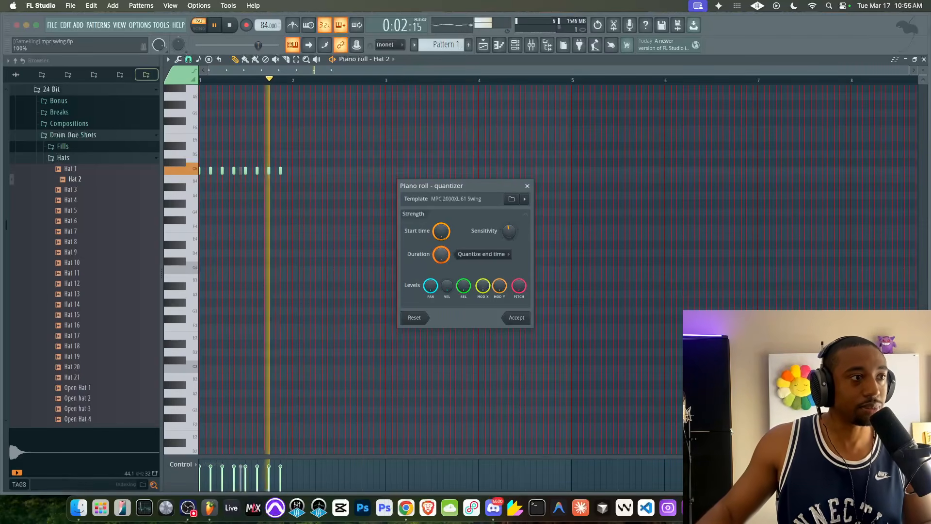
left_click_drag(508, 233, 507, 203)
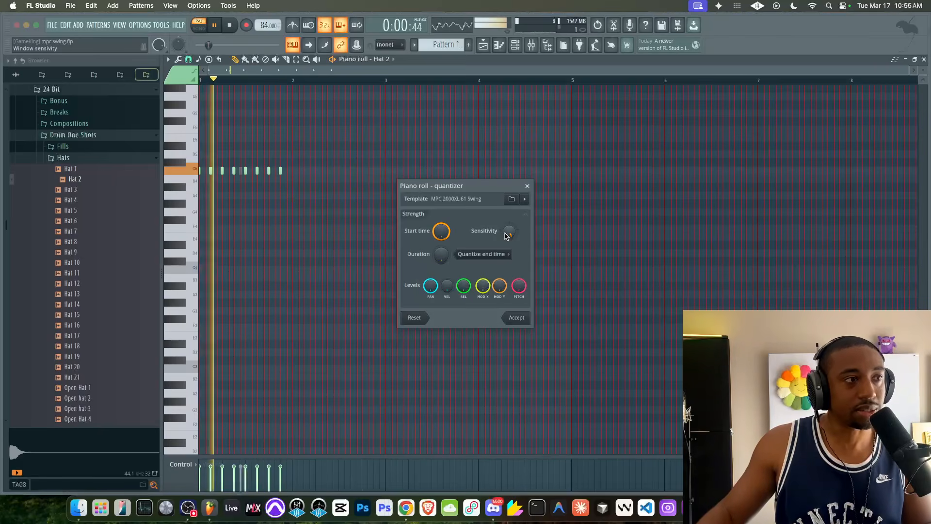
left_click_drag(441, 231, 441, 199)
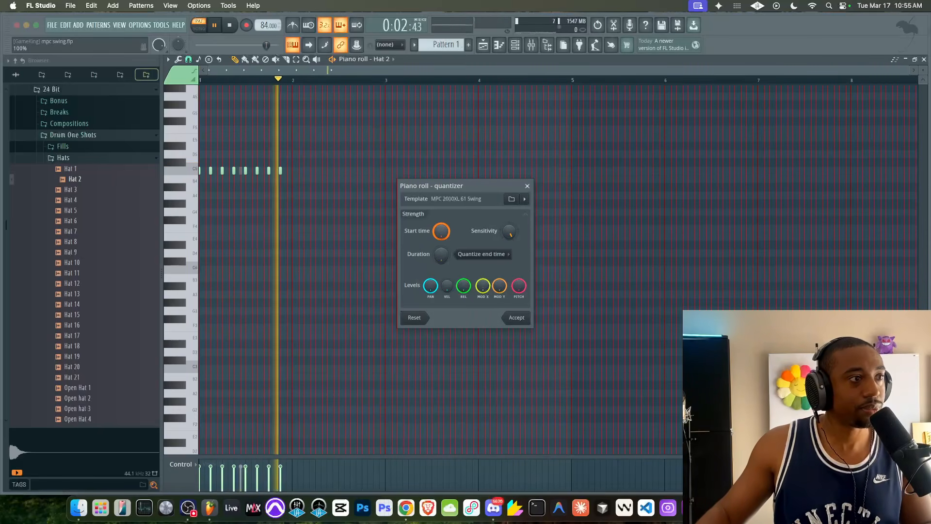
left_click(528, 317)
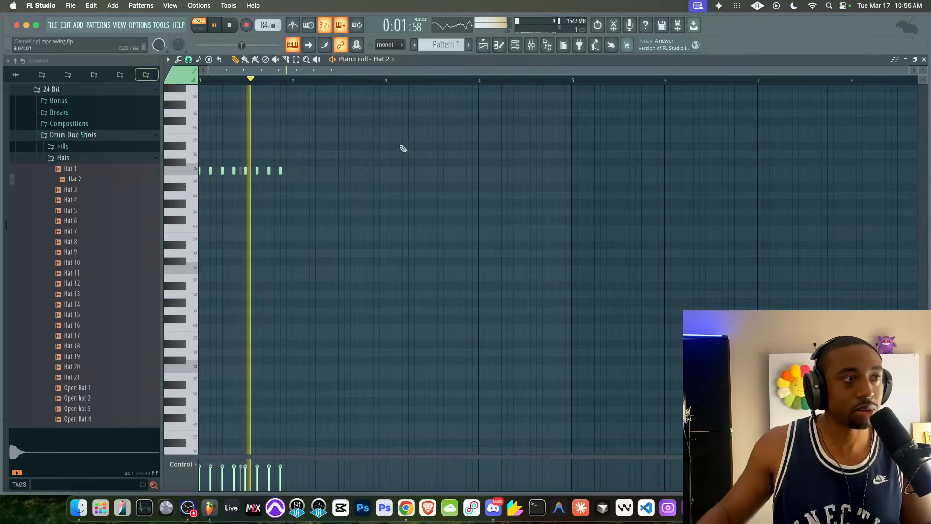
key("space")
- Reopen Hat 2's piano roll quantizer and its template browser, then close the quantizer
left_click(514, 45)
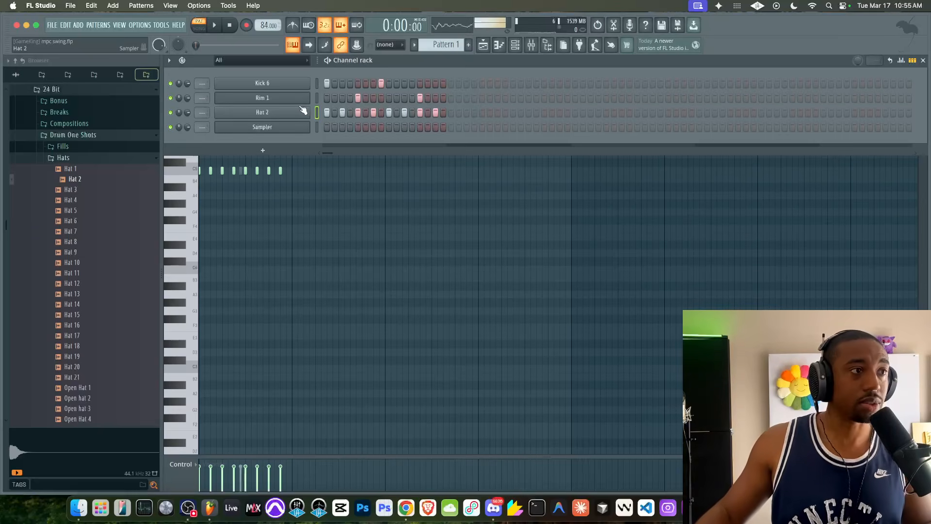
right_click(304, 112)
left_click(304, 113)
right_click(305, 112)
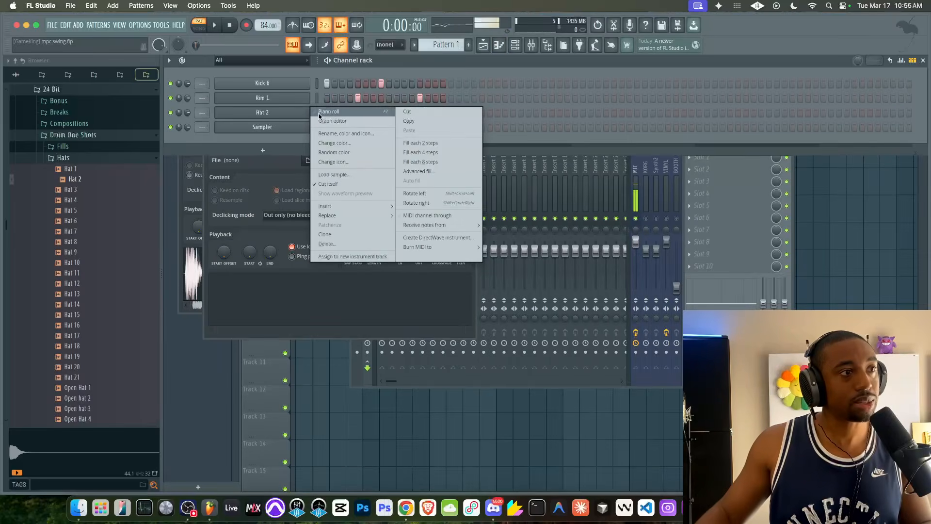
left_click(330, 112)
key("alt+q")
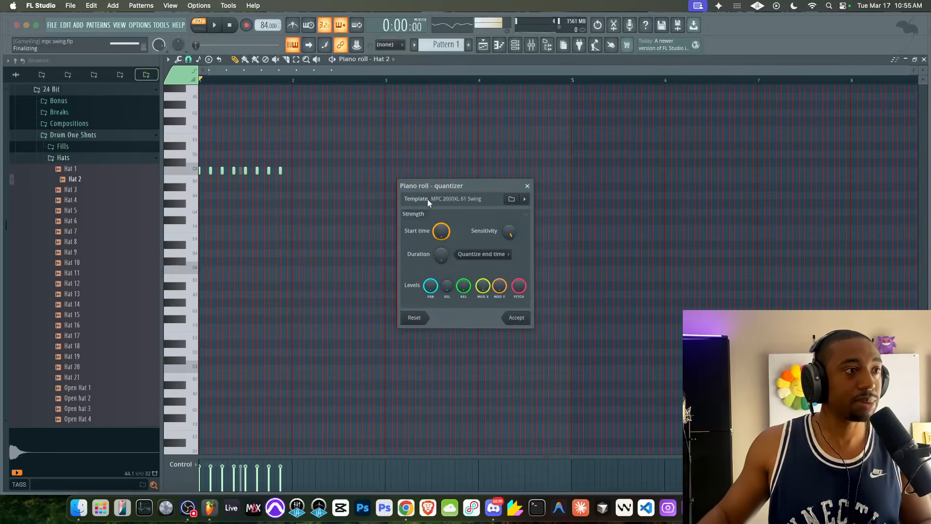
left_click(511, 200)
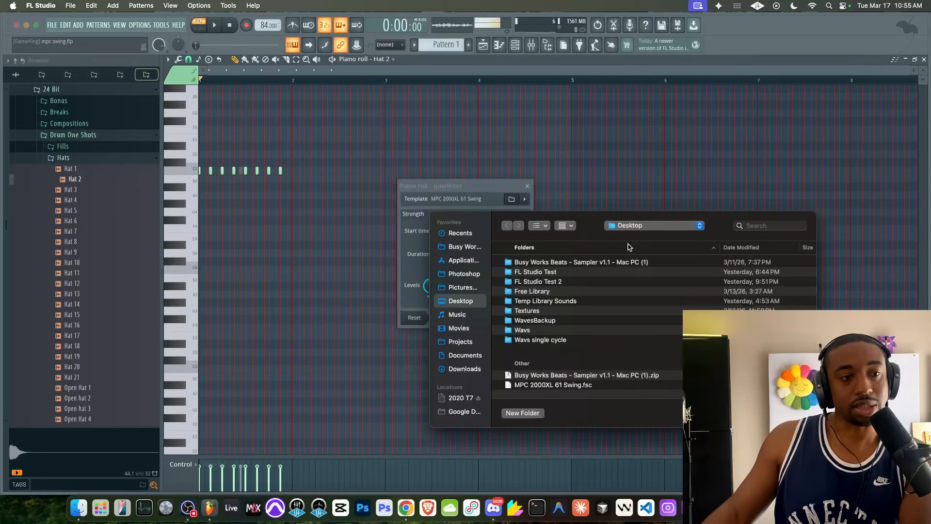
left_click(755, 413)
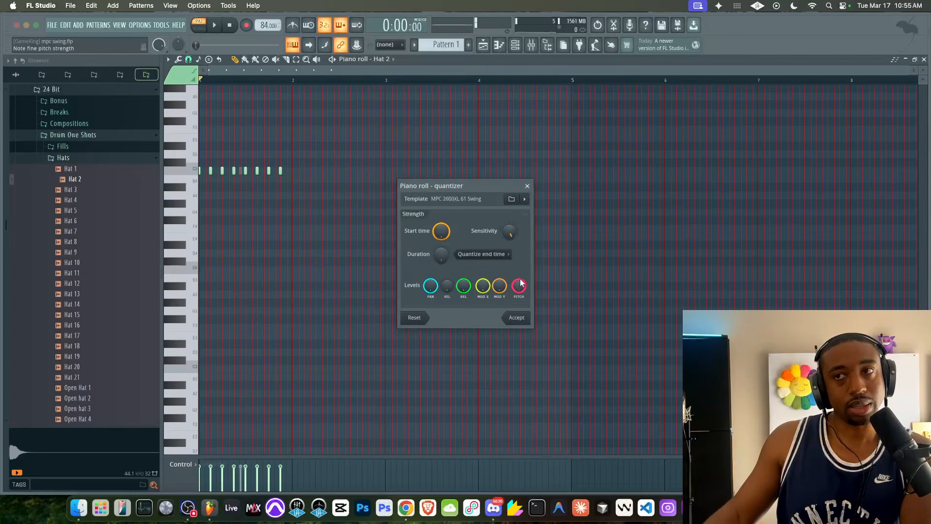
left_click(527, 186)
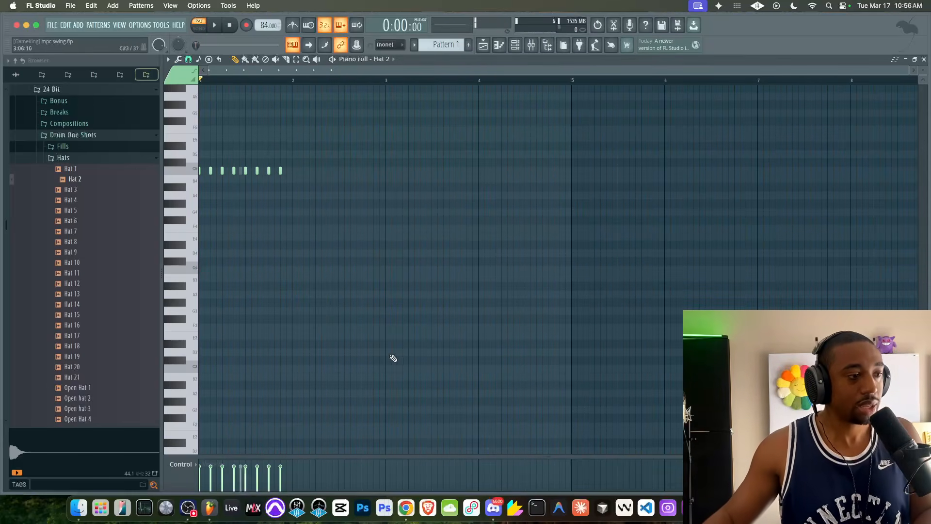
- Play the quantized hat pattern and bring up the channel rack
left_click(79, 507)
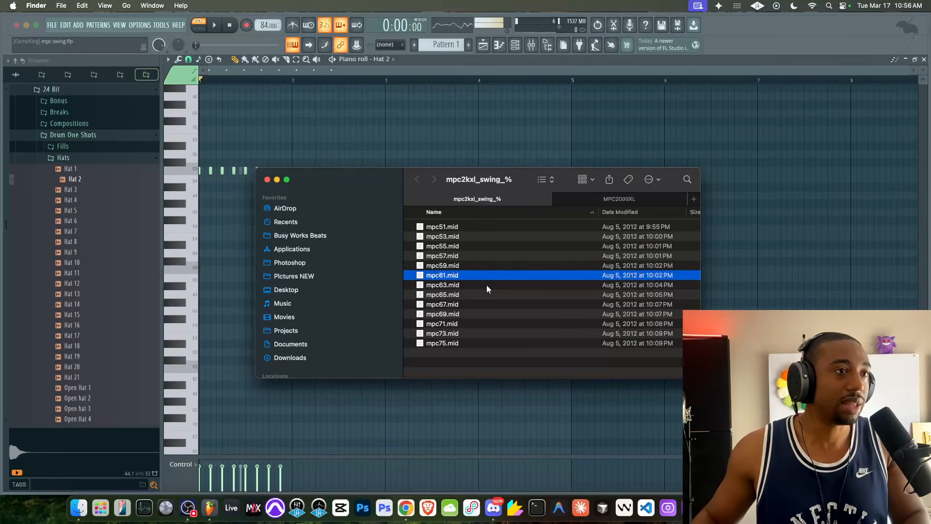
left_click(448, 128)
key("space")
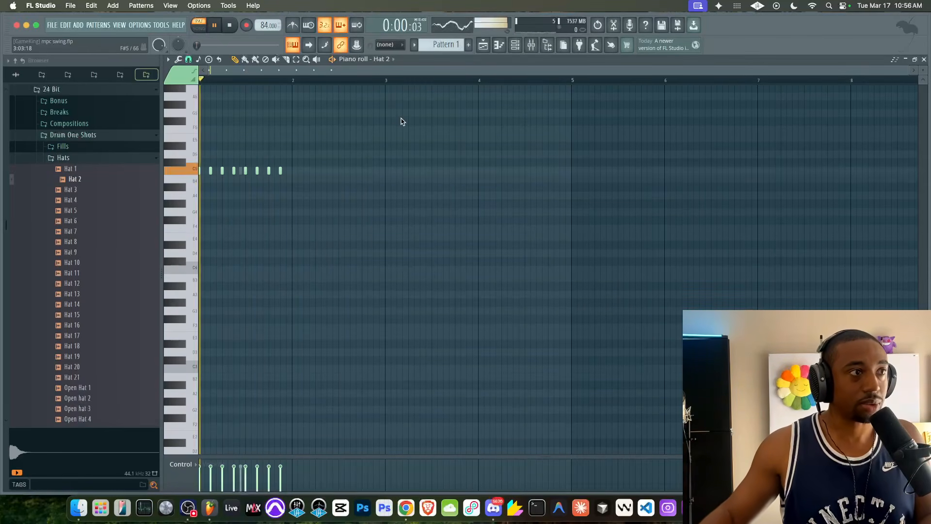
left_click(514, 45)
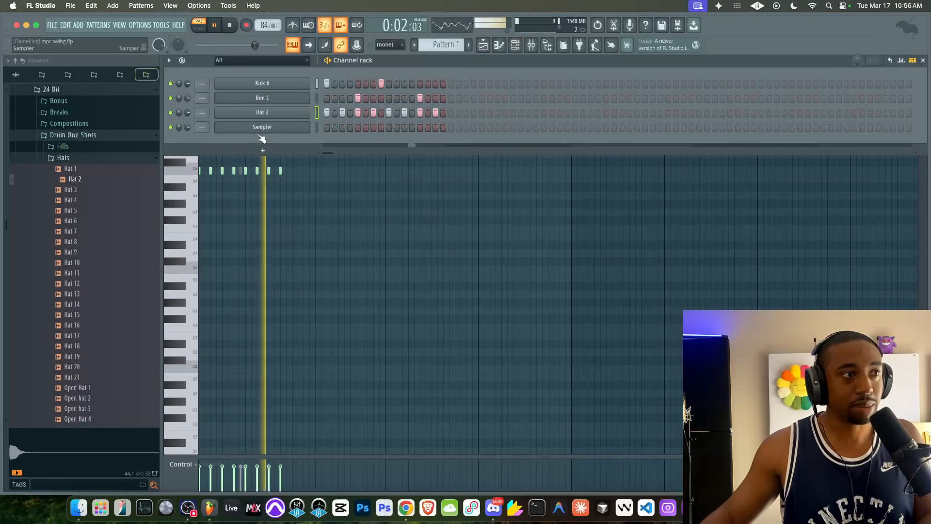
- Replace the empty Sampler channel with the Busy Works Beats Sampler plugin
right_click(304, 128)
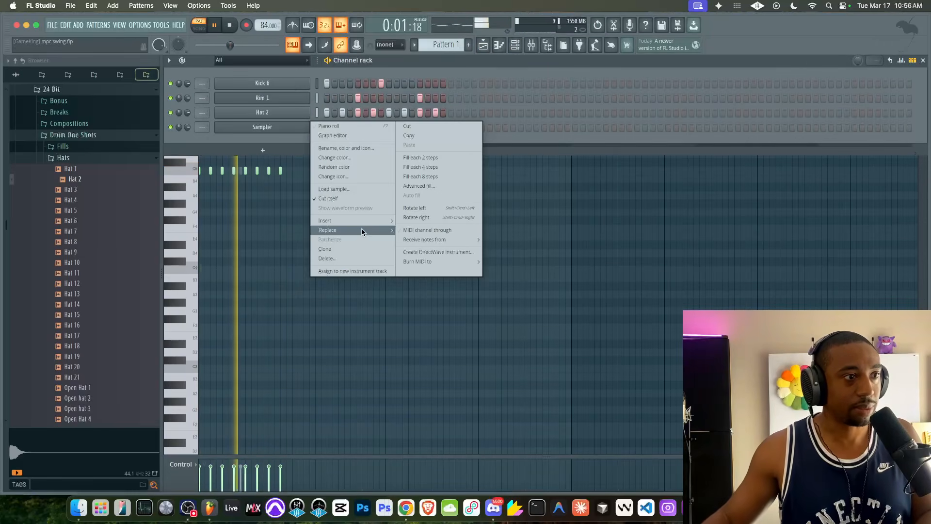
mouse_move(339, 230)
left_click(436, 418)
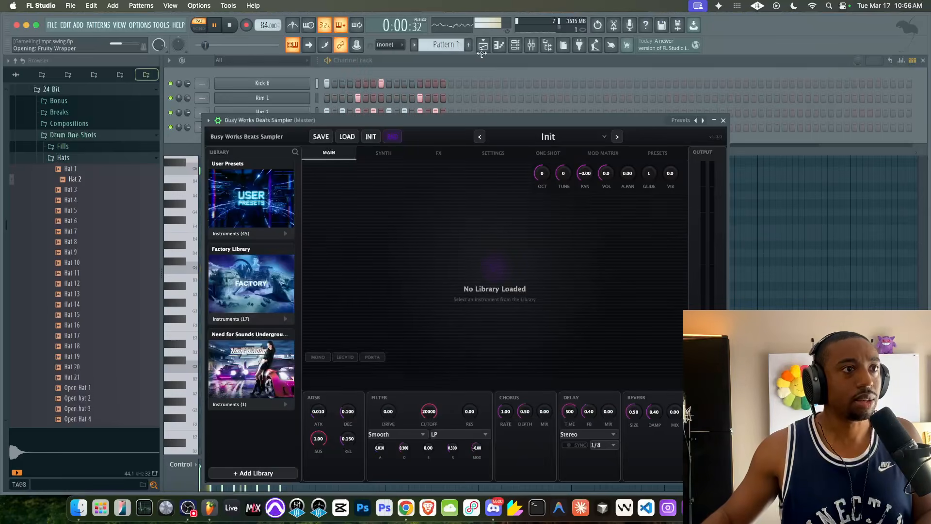
- Load the Brass – Big Brarss preset from the sampler's Factory Library and close the plugin window
left_click(483, 45)
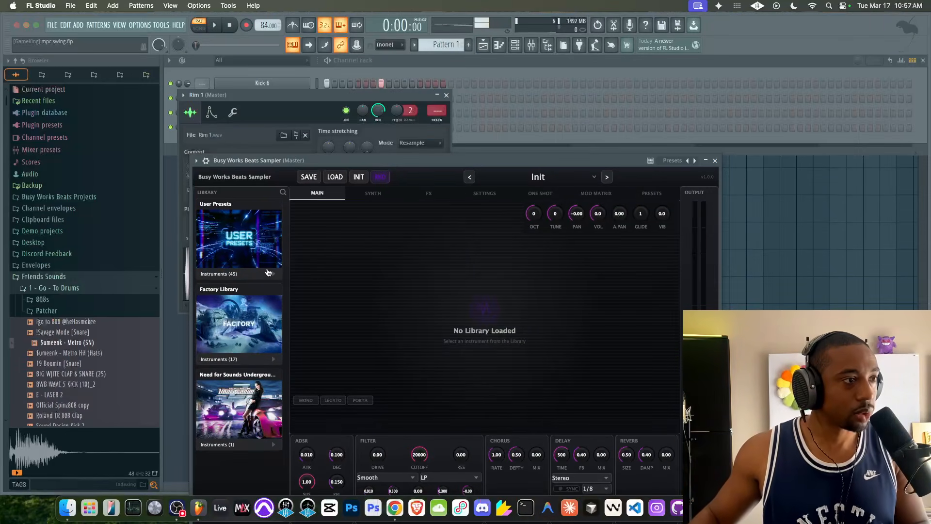
left_click(251, 274)
left_click(236, 297)
left_click(232, 311)
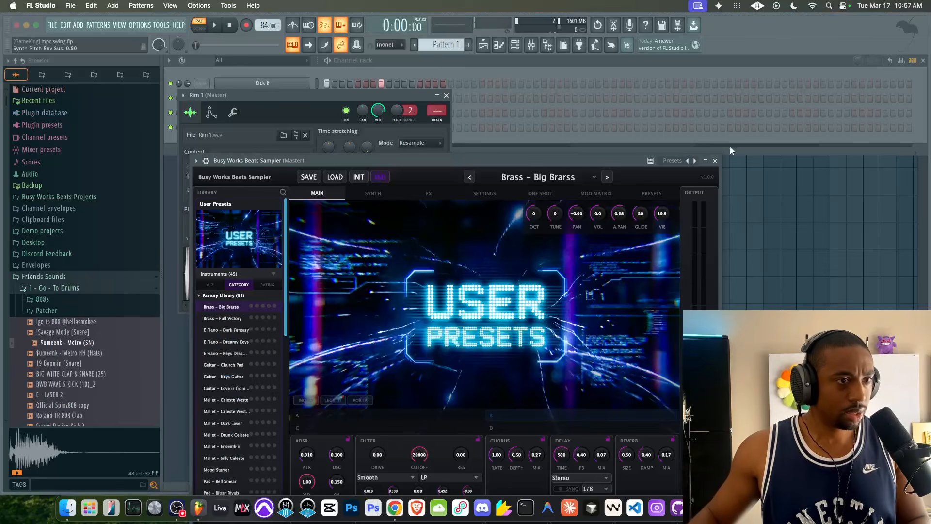
left_click(715, 160)
left_click(723, 164)
- Close the Rim 1 channel window and advance to a new Pattern 3
mouse_move(188, 91)
left_mouse_down()
mouse_move(381, 112)
mouse_move(441, 104)
left_mouse_up()
left_click(200, 28)
left_click(516, 46)
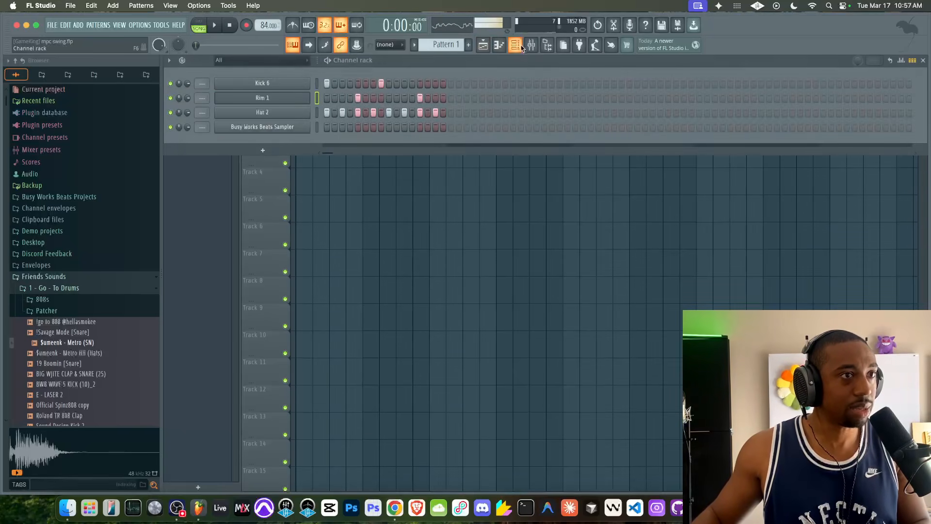
key("KP_Add")
key("KP_Add")
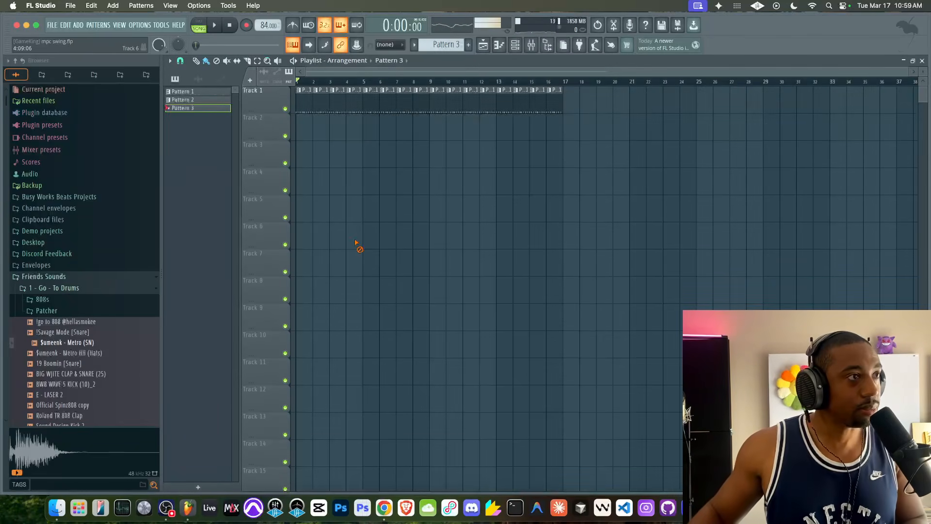
- Record a chord progression into Pattern 3 with the sampler and play it back
key("space")
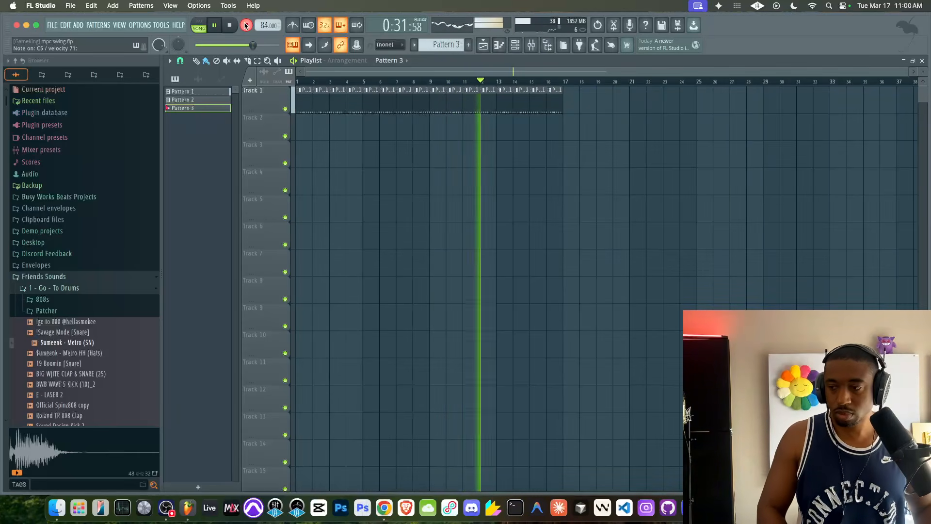
key("space")
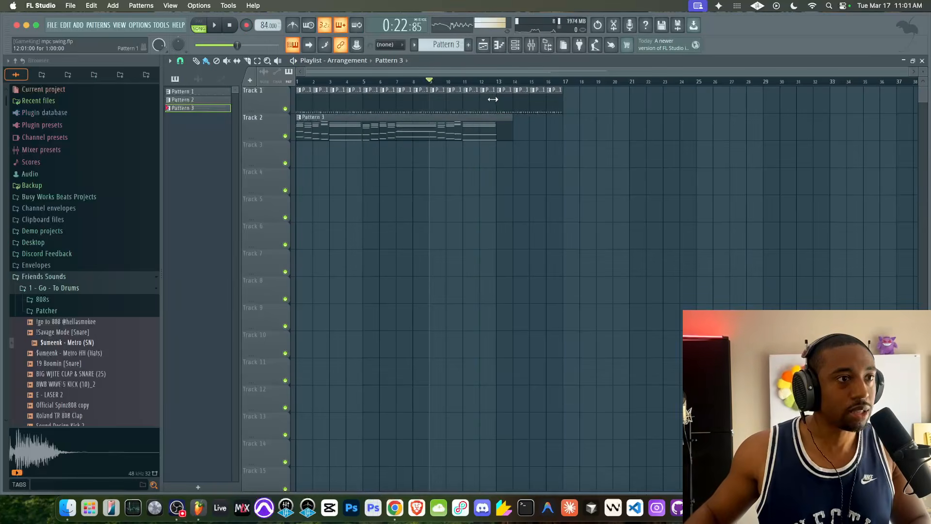
key("space")
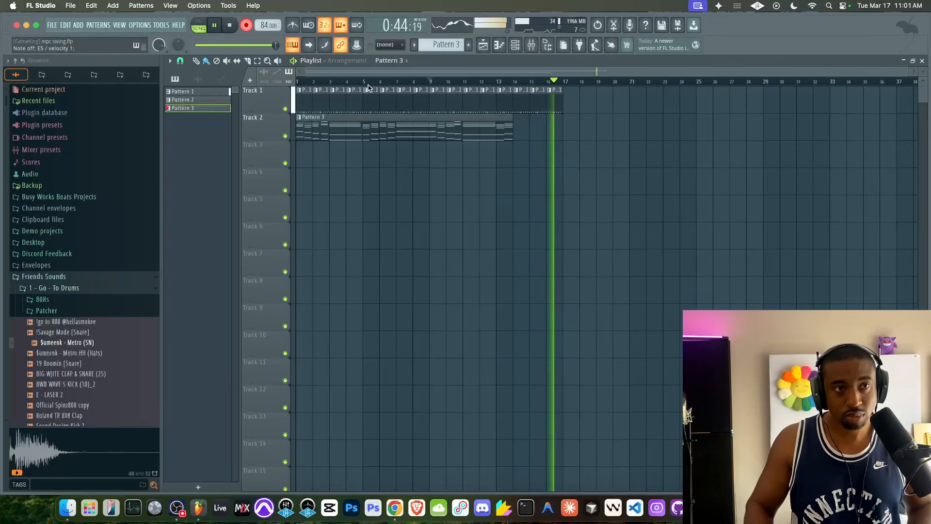
key("space")
left_click(246, 25)
key("space")
- Clean up the chord pattern's ending in the piano roll, deleting stray notes and extending the final chord to bar 17
double_click(511, 133)
left_click_drag(514, 254, 499, 425)
left_click(499, 425, "super")
left_click_drag(500, 354, 454, 405)
key("Delete")
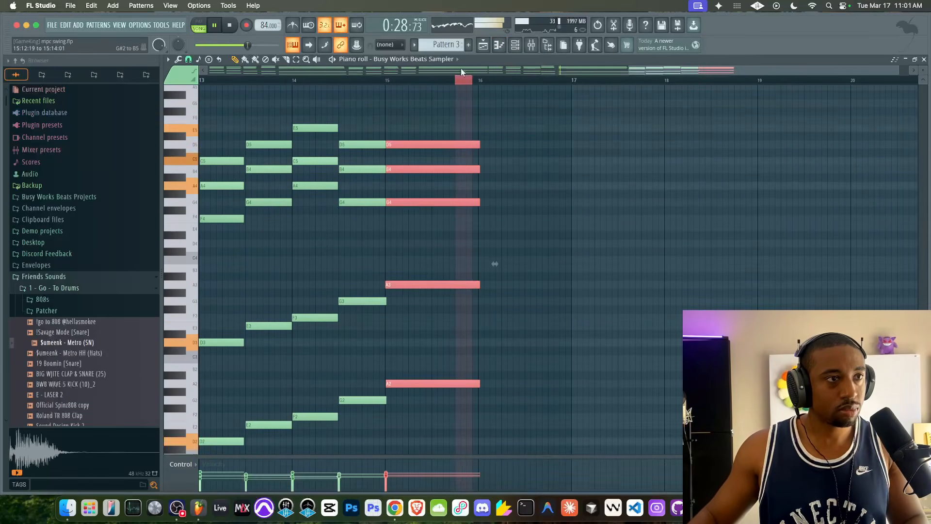
left_click(470, 116, "super")
left_click_drag(472, 117, 559, 382)
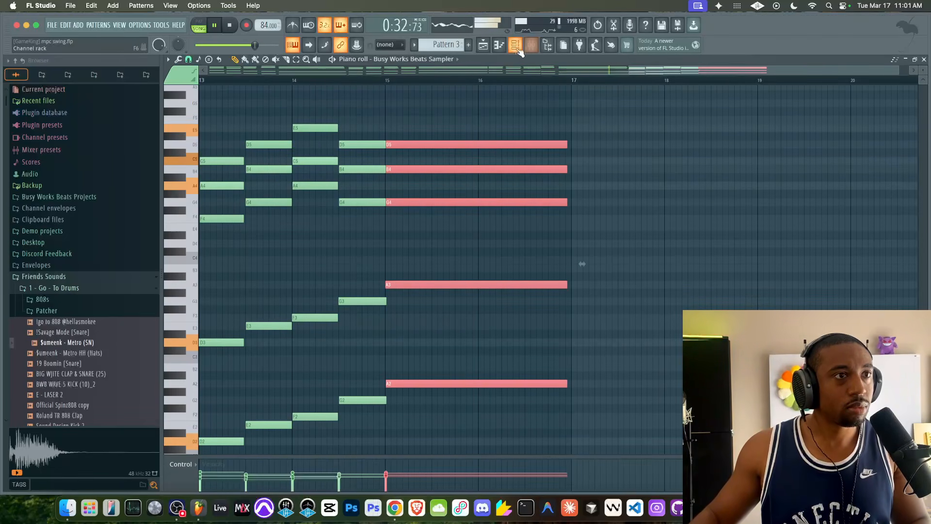
- Open the Busy Works Beats Sampler and browse the E Piano category of its Factory Library
left_click(516, 46)
left_click(262, 126)
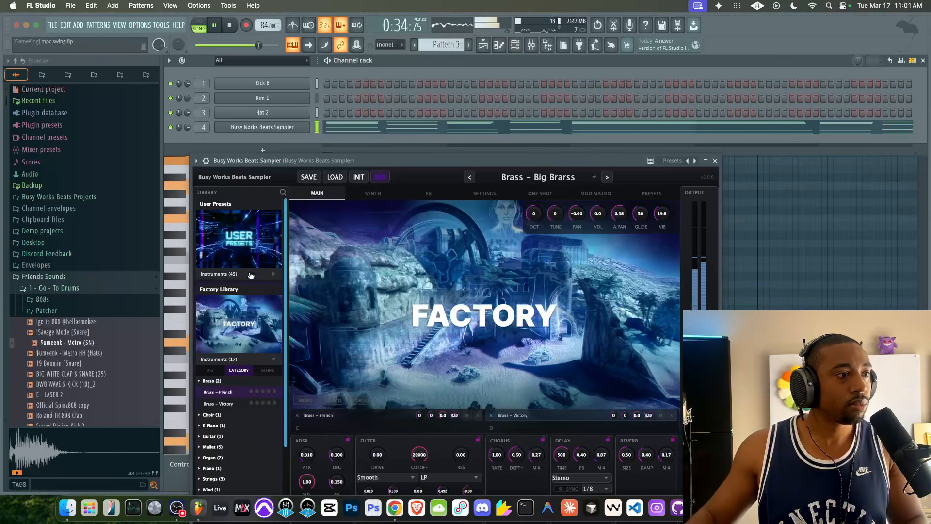
left_click_drag(270, 160, 261, 85)
scroll(190, 325, "down", 2)
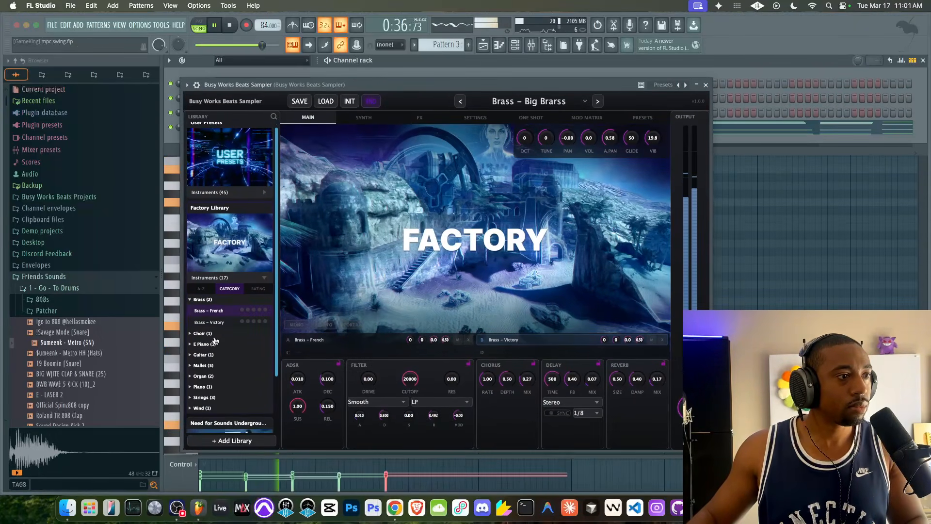
left_click(190, 333)
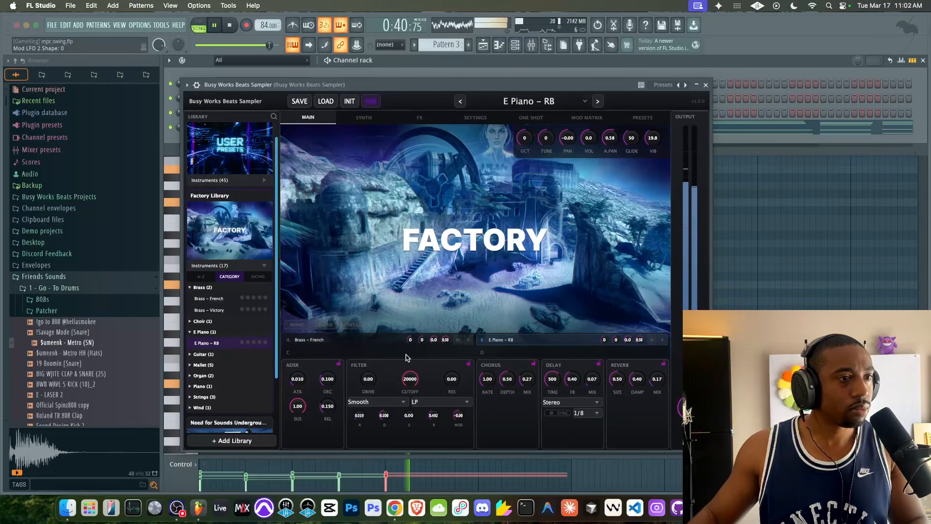
left_click(350, 102)
key("space")
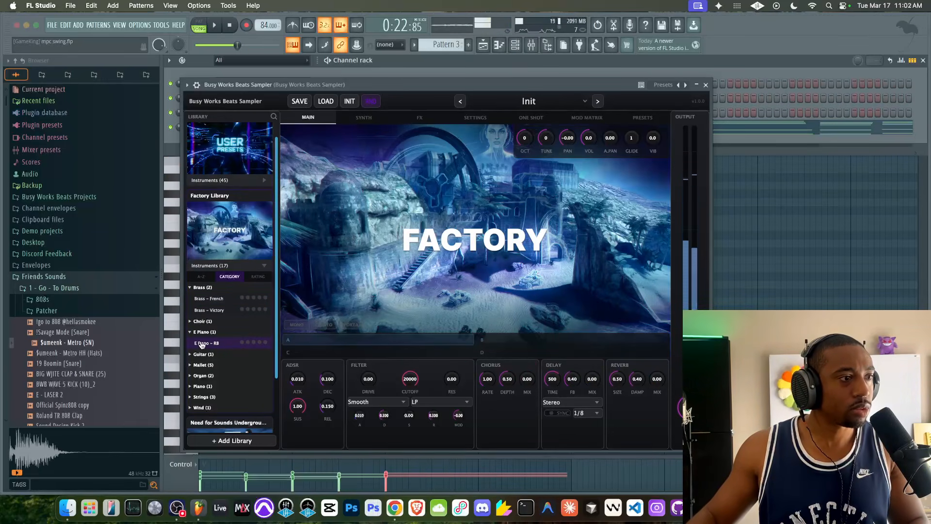
- Load the E Piano – RB preset, raise its volume, and close the plugin window
left_click(211, 343)
key("space")
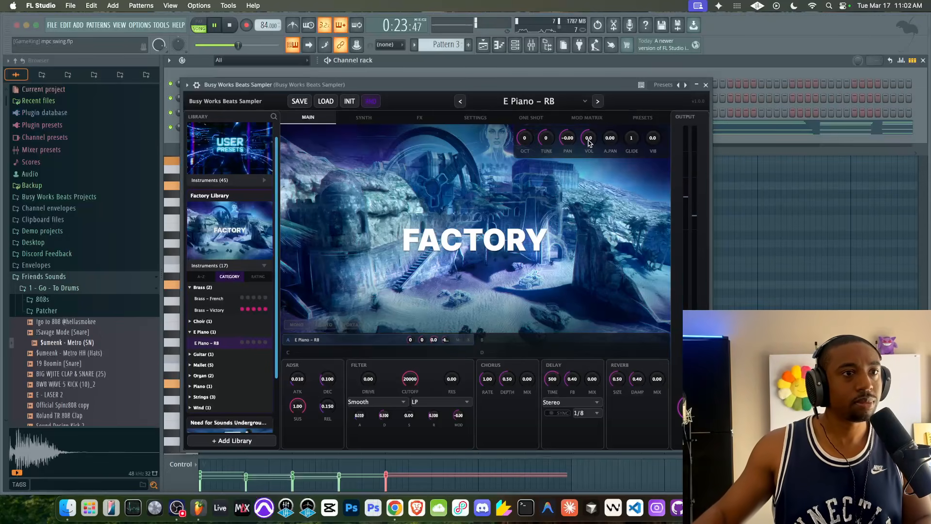
scroll(588, 132, "up", 2)
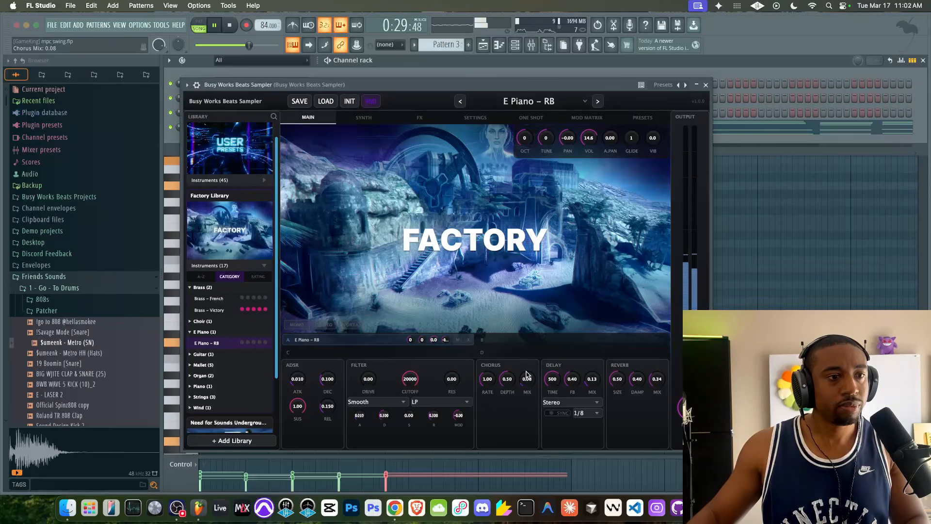
left_click(706, 86)
- Quantize the chord pattern with the MPC 2000XL 61 Swing template and play it back
left_click(484, 44)
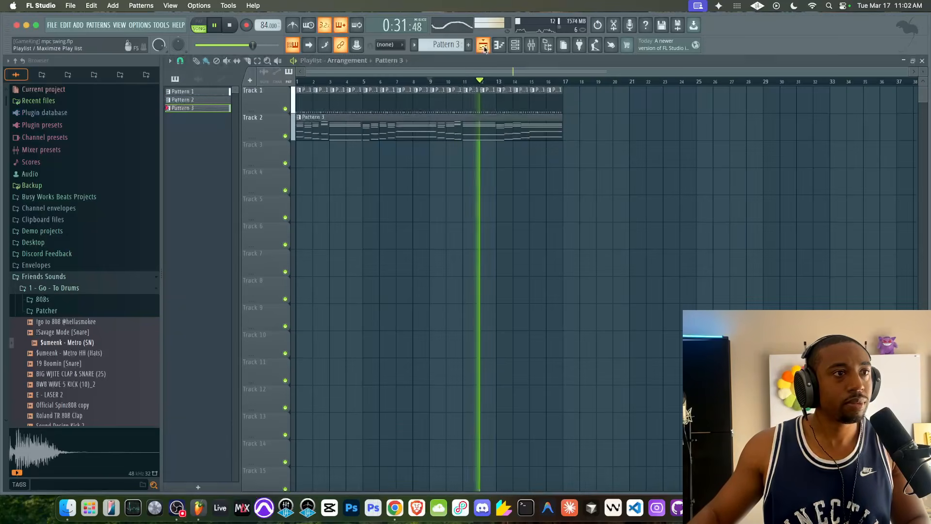
key("space")
double_click(407, 127)
scroll(409, 131, "down", 6)
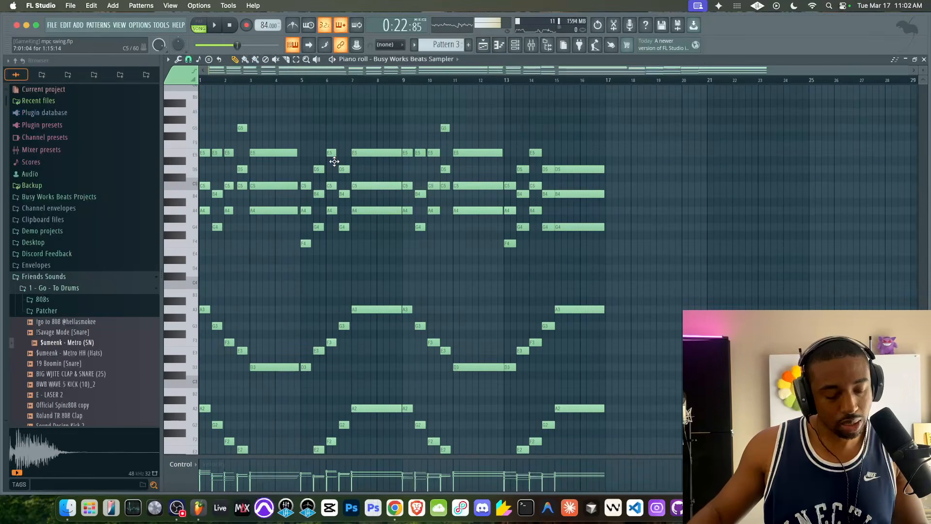
key("alt+q")
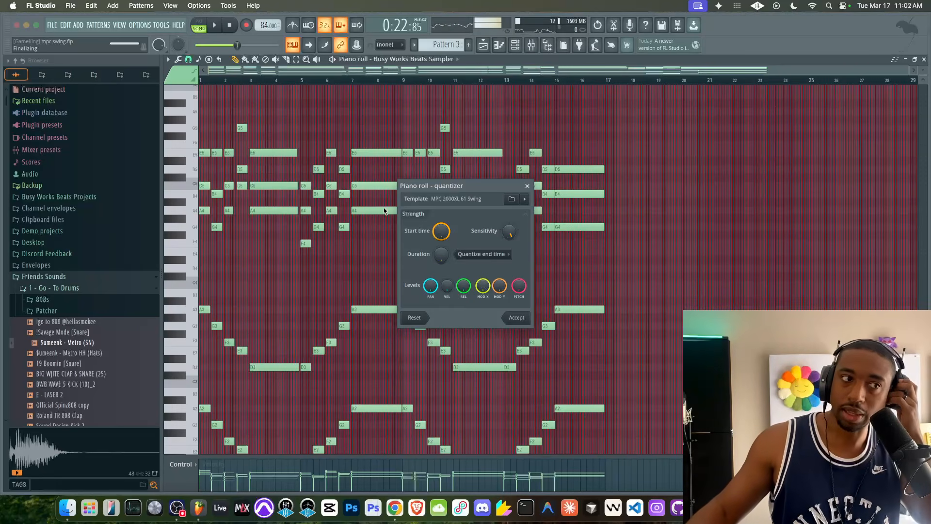
left_click(517, 317)
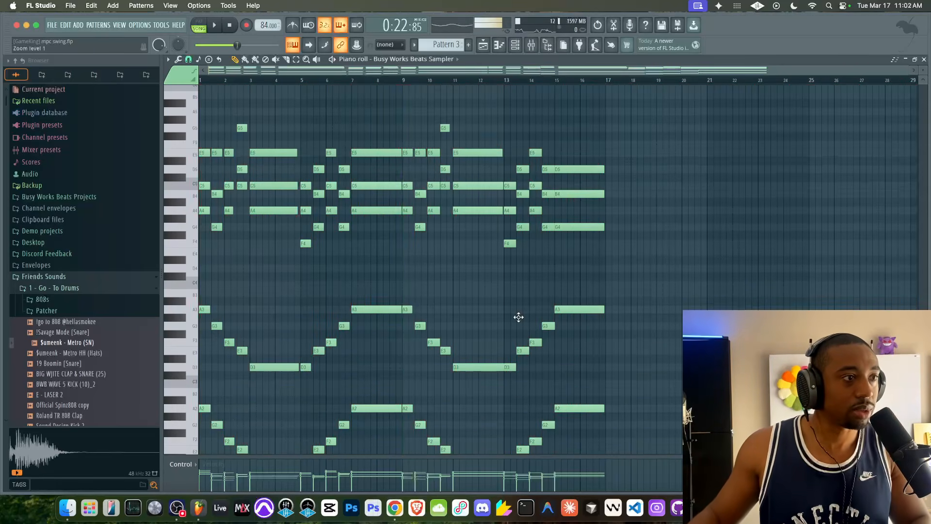
key("space")
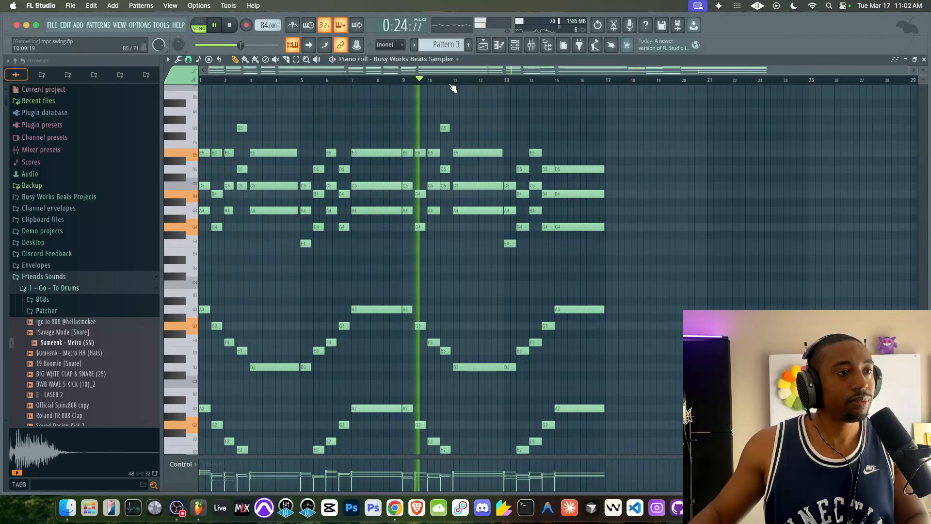
key("F9")
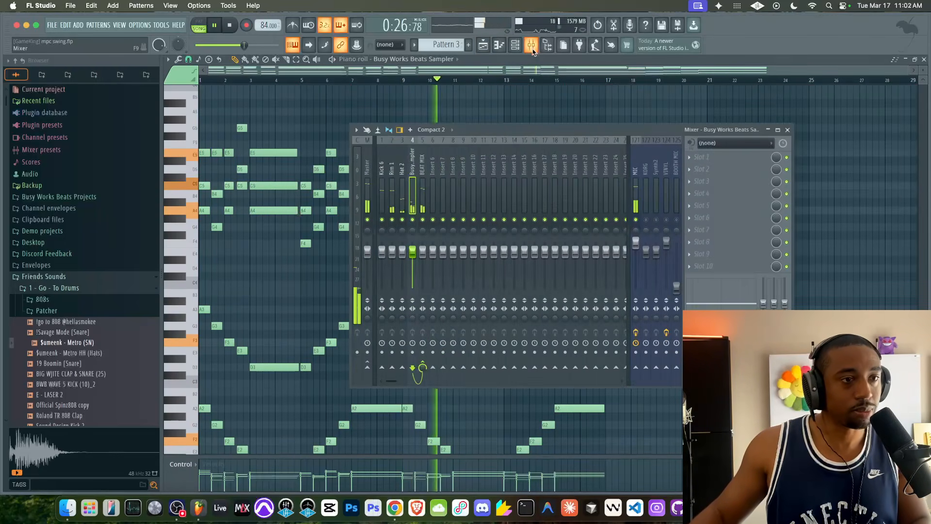
right_click(825, 181)
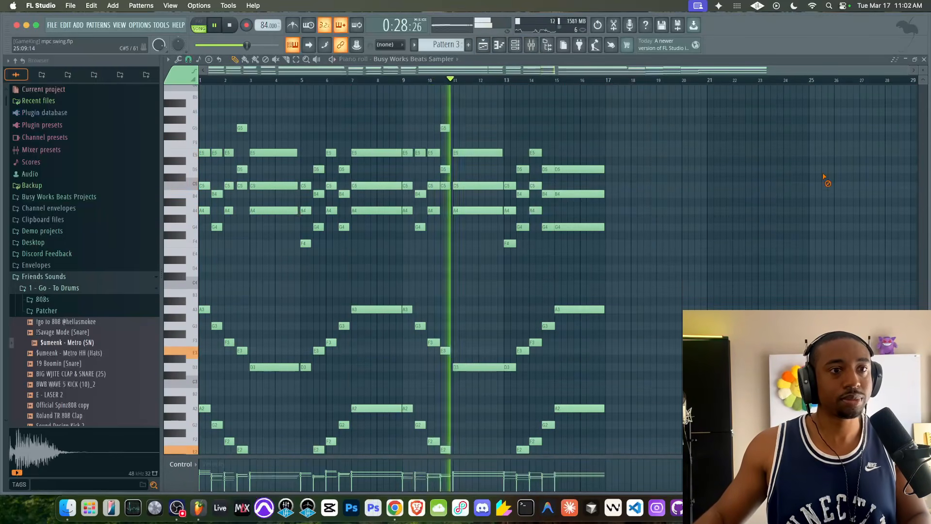
left_click(924, 60)
right_click(814, 177)
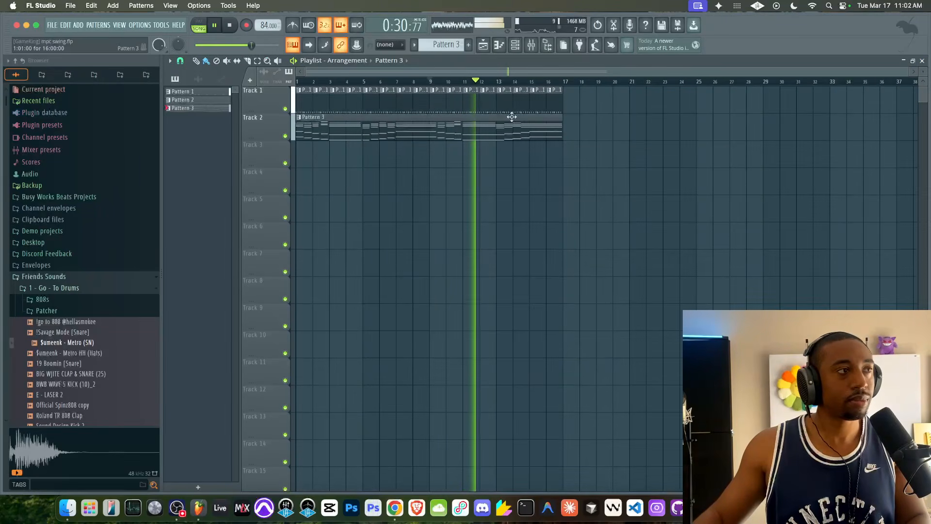
left_click(532, 45)
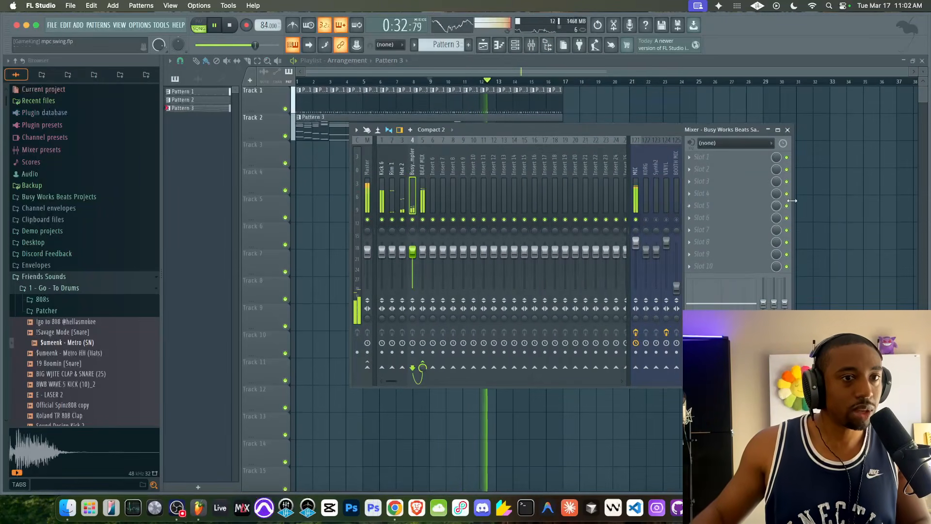
right_click(807, 207)
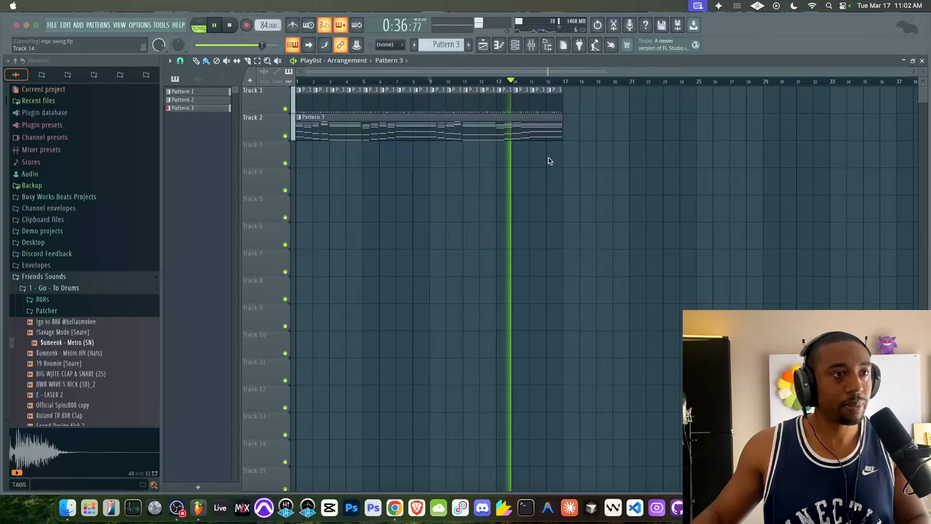
left_click(531, 44)
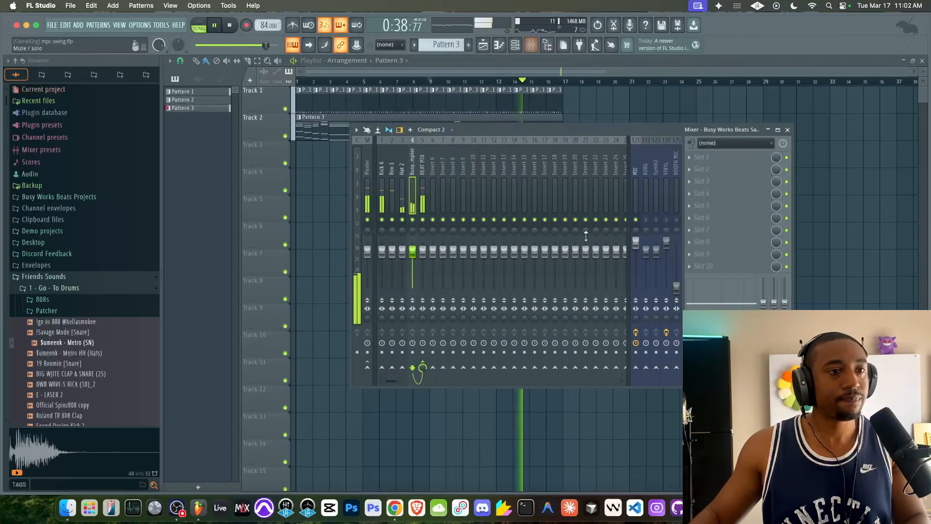
left_click(823, 212)
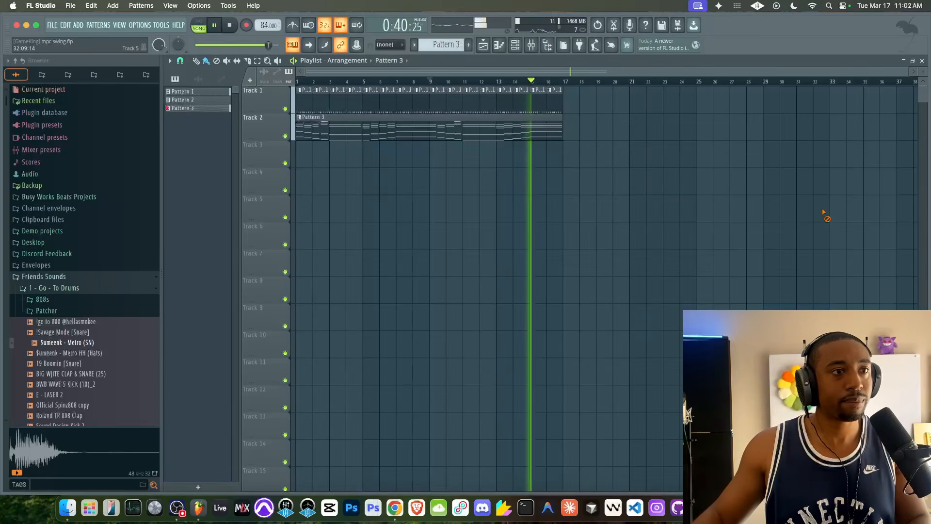
- Clone the Busy Works Beats Sampler channel and move to a new Pattern 4
left_click(515, 45)
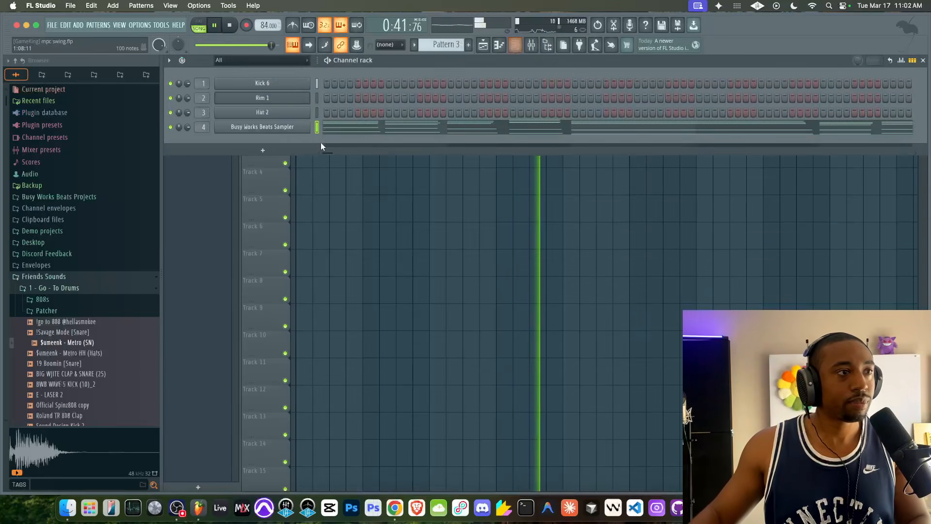
right_click(300, 128)
left_click(335, 183)
key("F4")
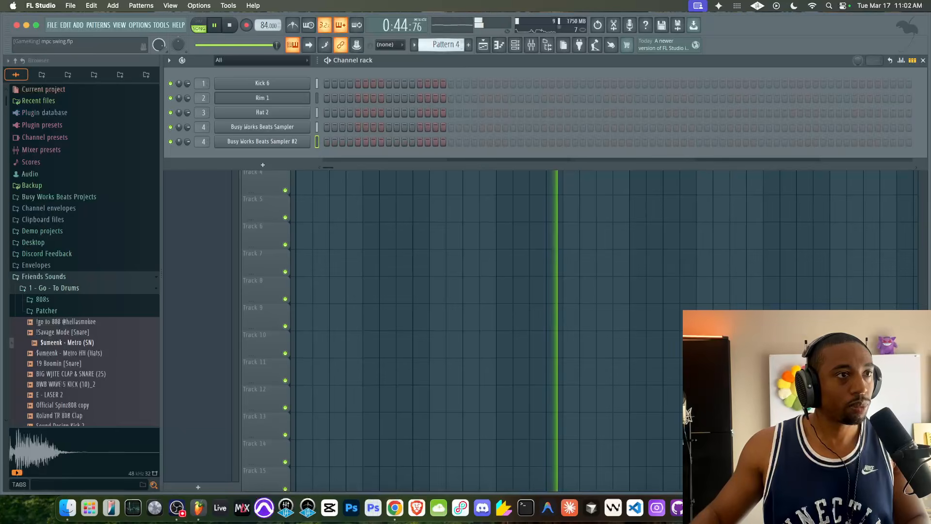
- Copy the chord notes from Pattern 3's sampler and paste them into the cloned sampler in Pattern 4
scroll(441, 46, "up", 2)
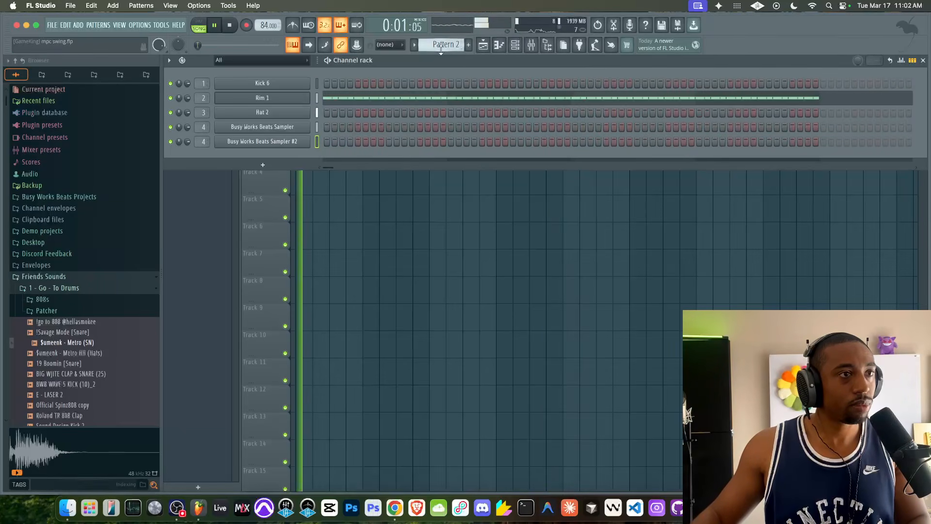
scroll(440, 46, "down", 1)
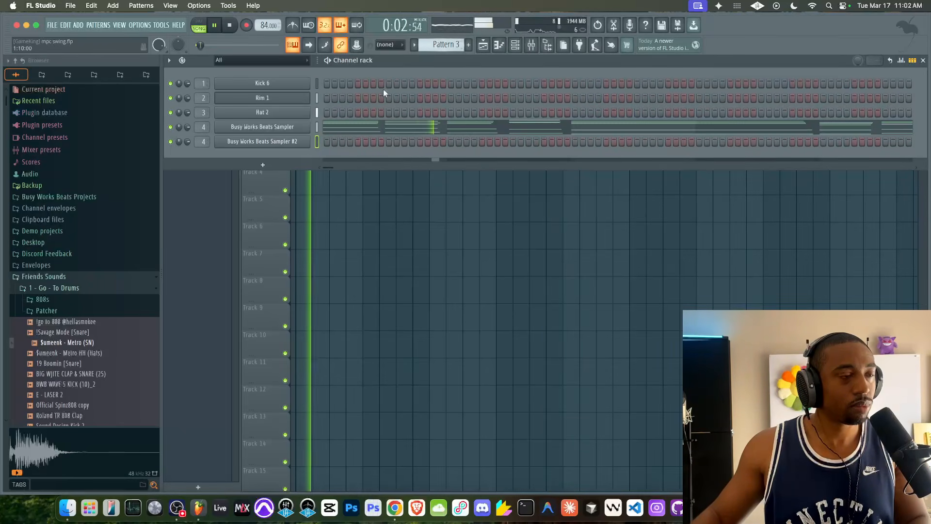
left_click(317, 126)
scroll(441, 45, "down", 1)
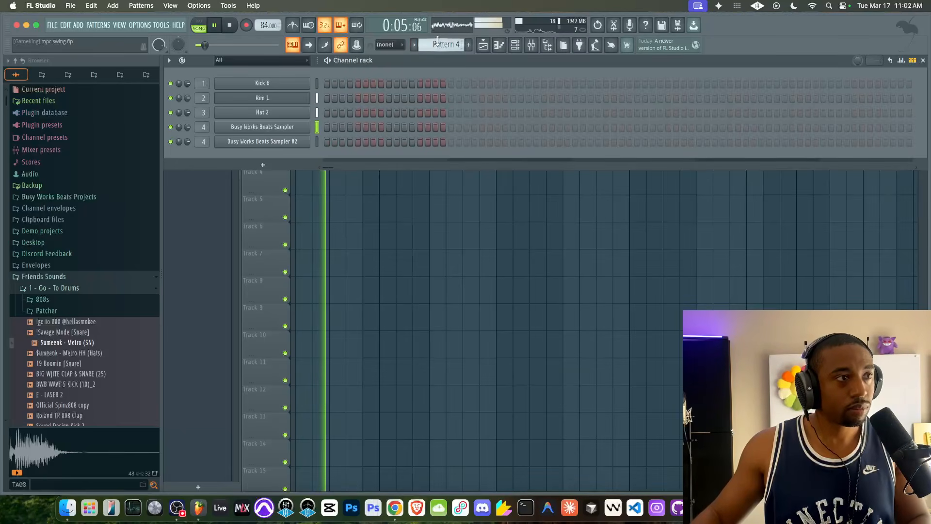
left_click(318, 141)
key("super+v")
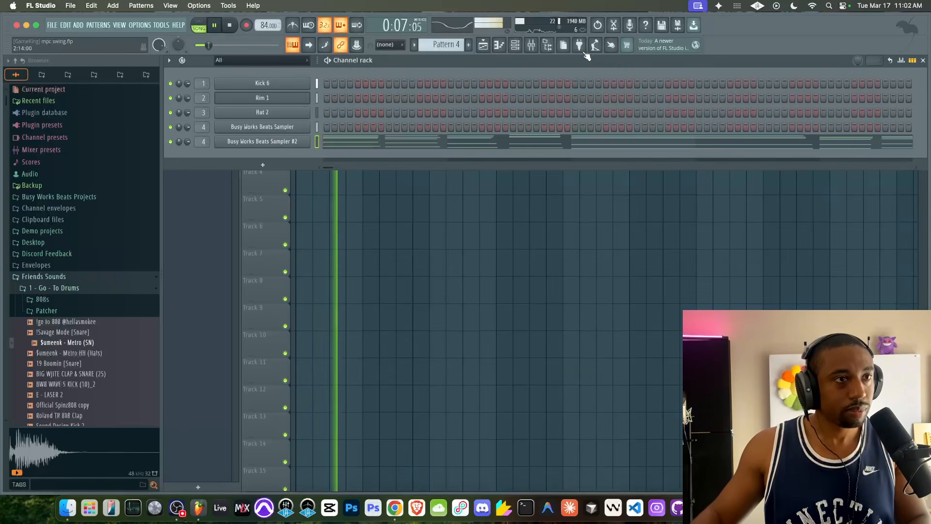
- Link the cloned sampler to its own mixer insert and route that insert to the BEAT MIX track
left_click(531, 45)
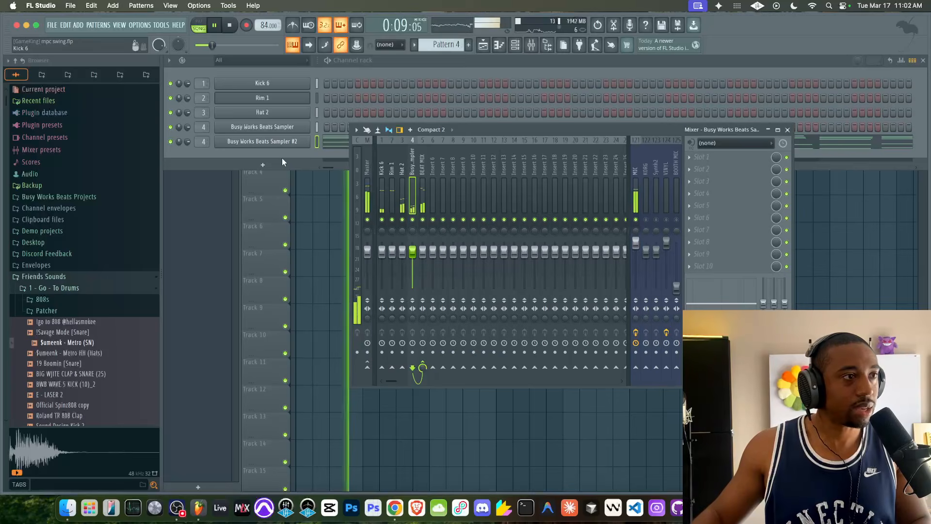
left_click(317, 144)
key("super+l")
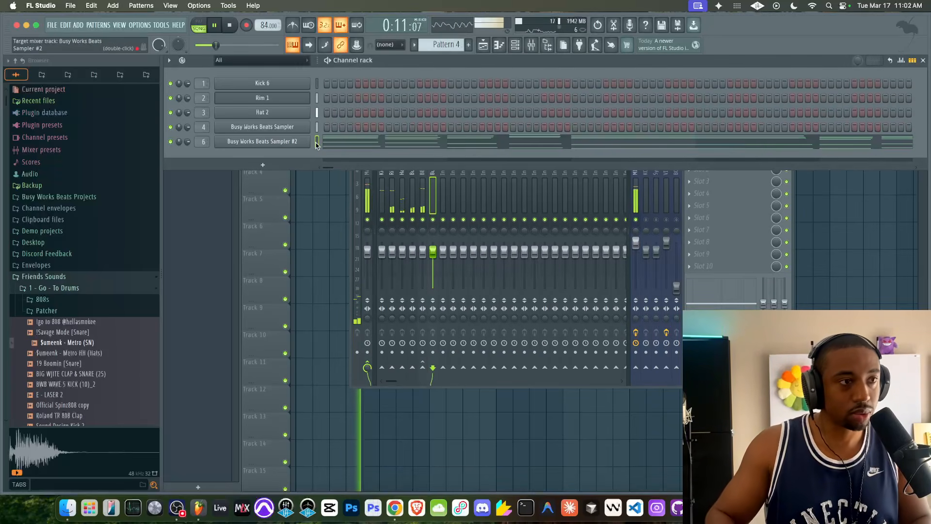
left_click(433, 190)
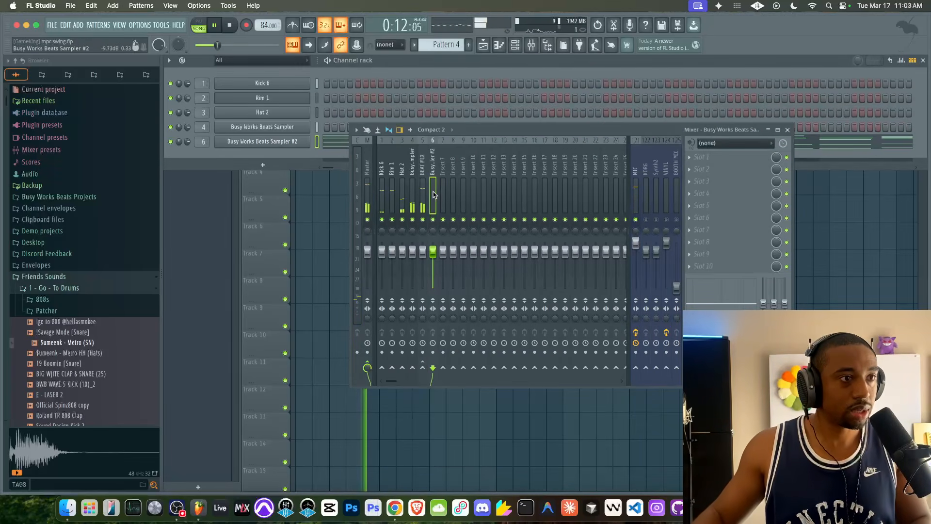
right_click(423, 364)
left_click(429, 381)
- Open the cloned sampler's notes in the piano roll and delete everything except the lowest bass notes
left_click(333, 142)
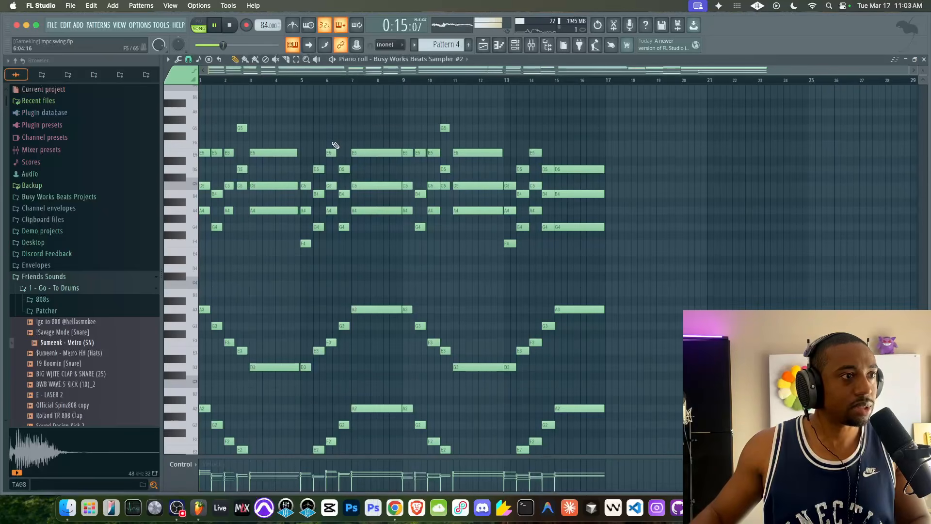
scroll(351, 182, "down", 4)
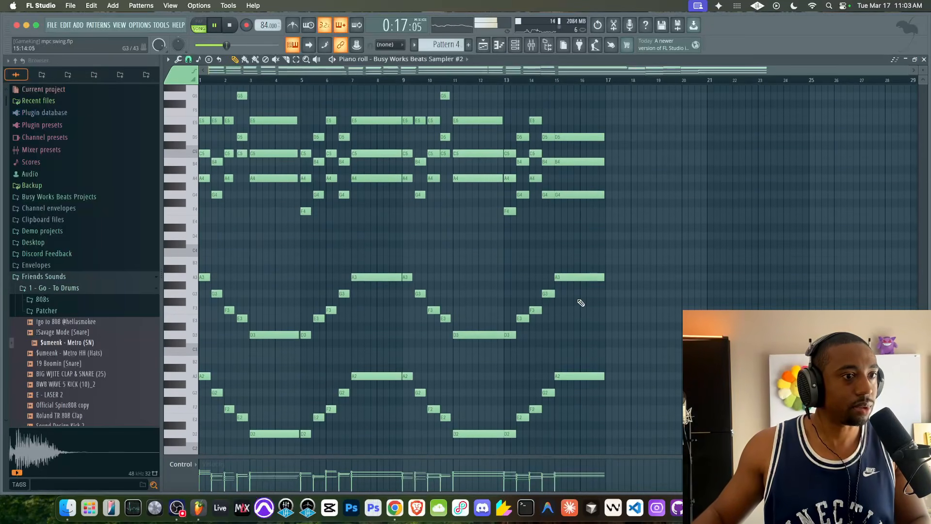
left_click_drag(618, 361, 209, 101)
key("Delete")
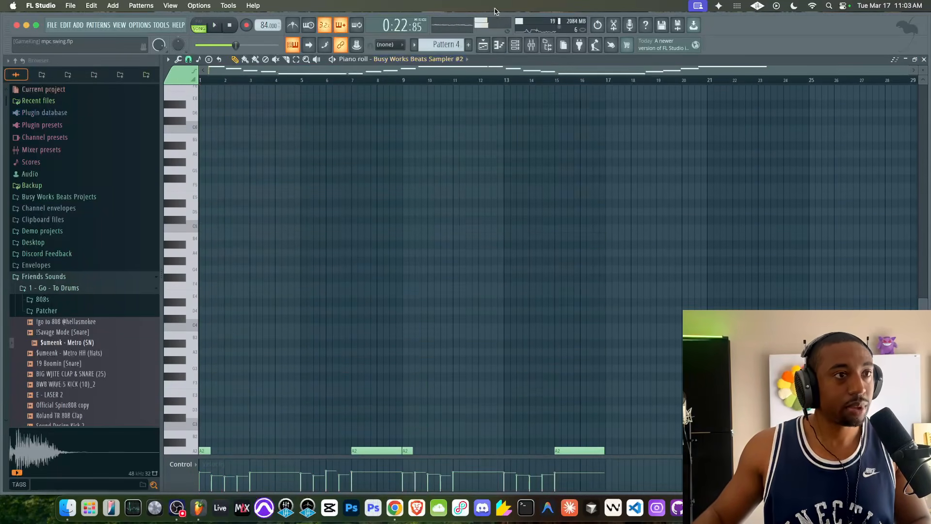
- Open the cloned bass sampler and load the Moog Starter preset from its Factory Library
left_click(515, 49)
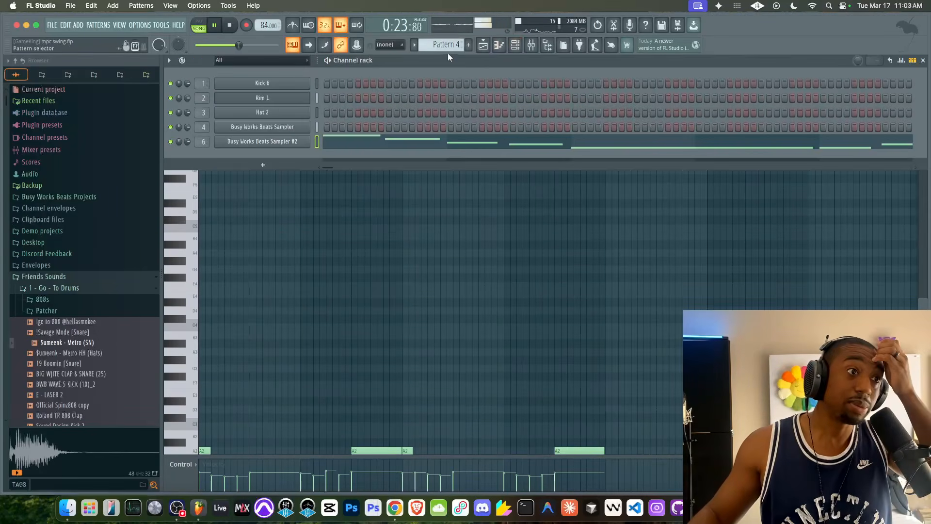
left_click(482, 51)
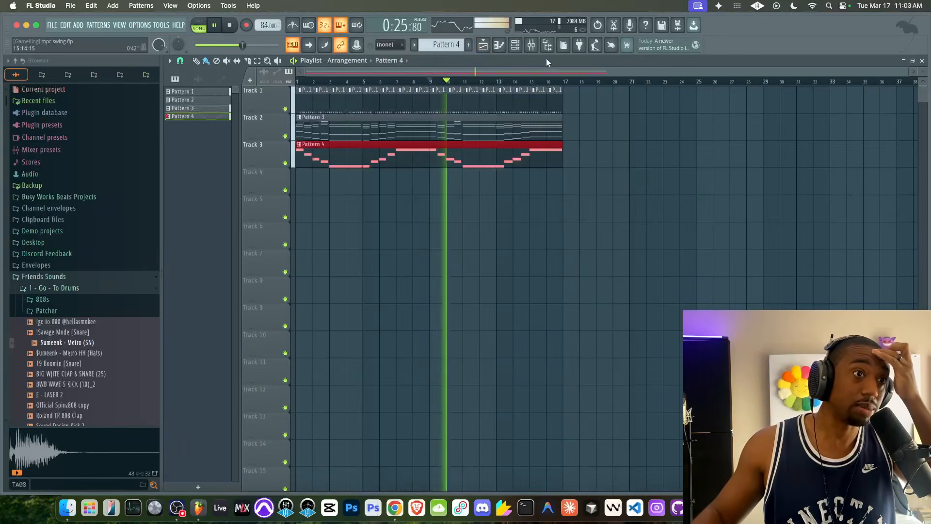
left_click(513, 48)
left_click(277, 141)
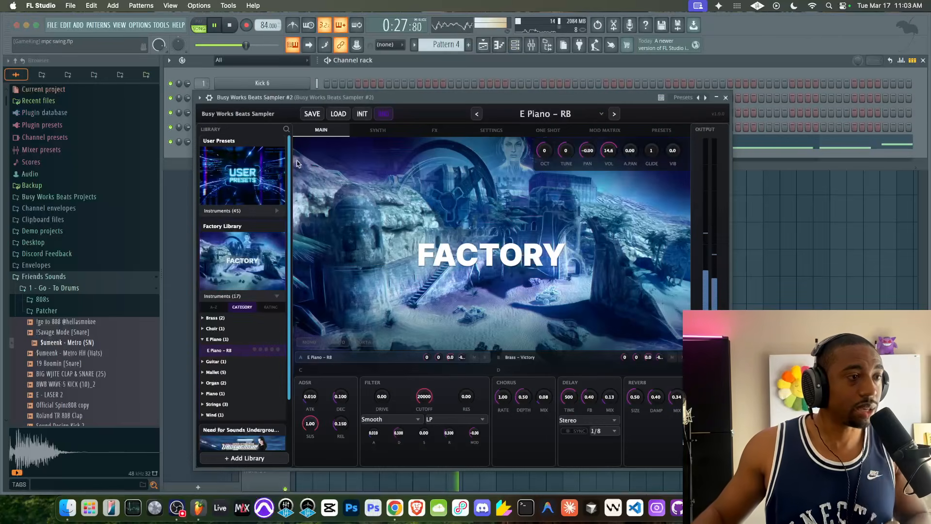
scroll(236, 253, "down", 2)
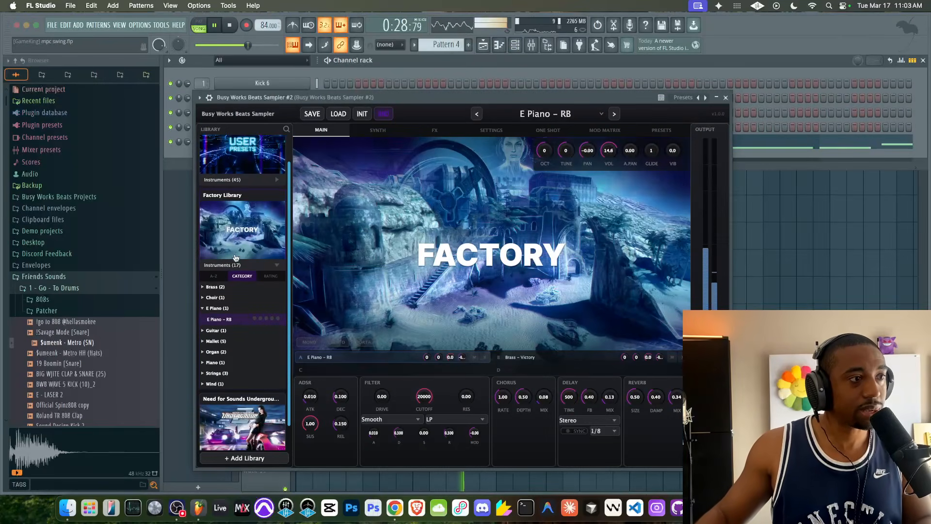
scroll(228, 219, "up", 2)
left_click(228, 211)
left_click(226, 233)
scroll(230, 287, "down", 10)
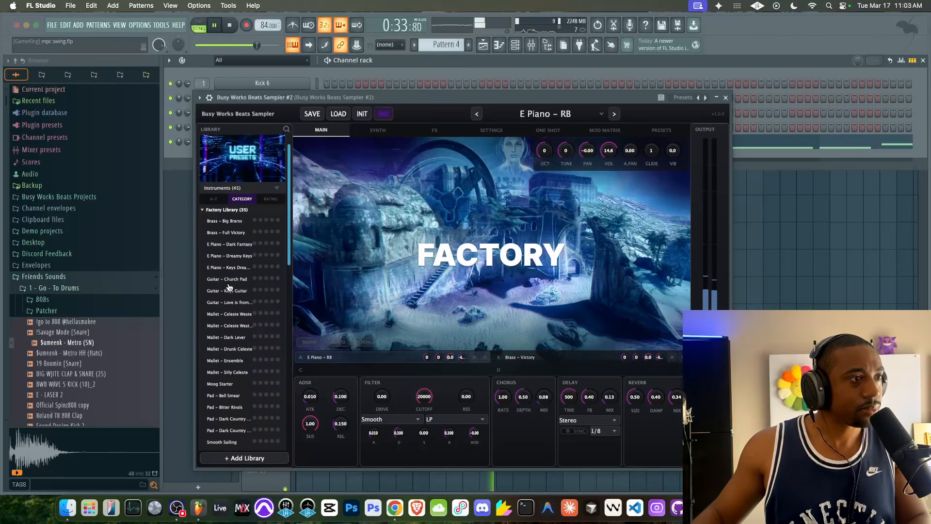
scroll(230, 272, "down", 1)
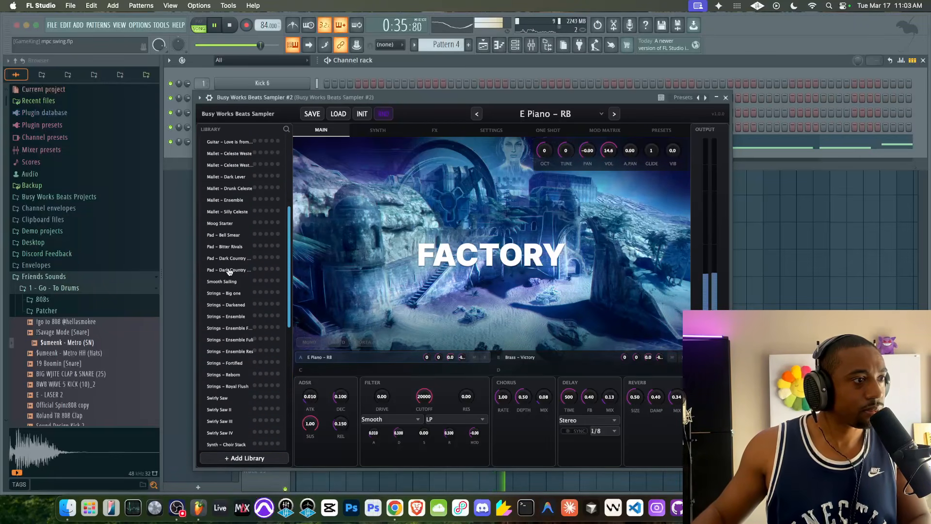
scroll(227, 330, "down", 1)
scroll(226, 256, "up", 1)
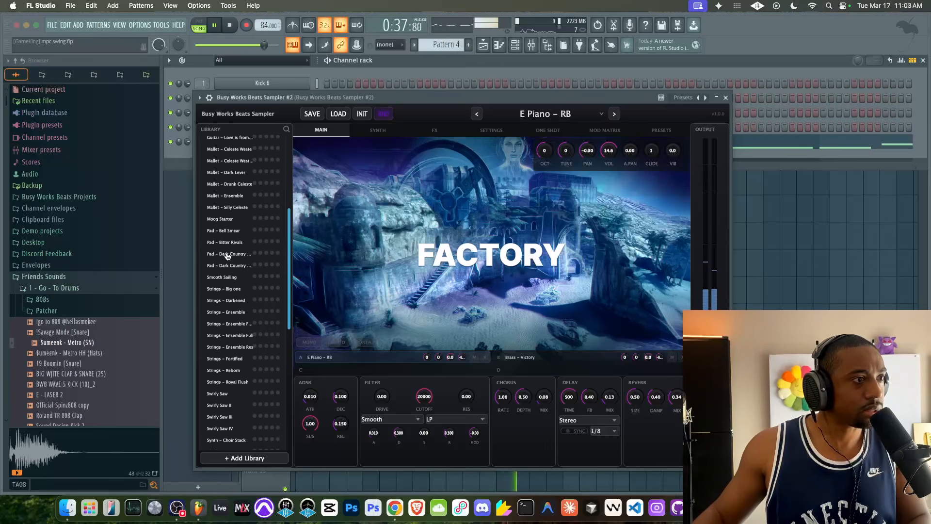
left_click(228, 219)
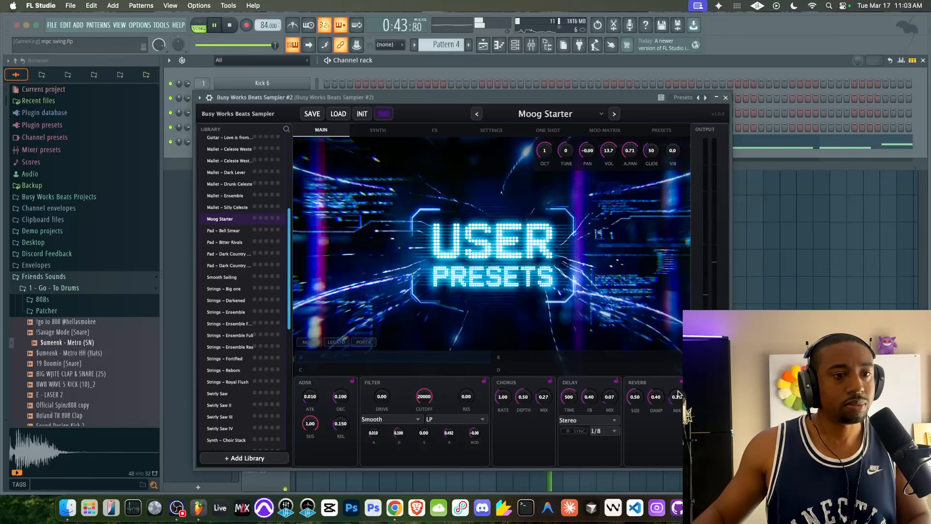
- Check the preset's FX rack, set the sampler's auto-pan to 0.00, and close the plugin window
left_click(435, 130)
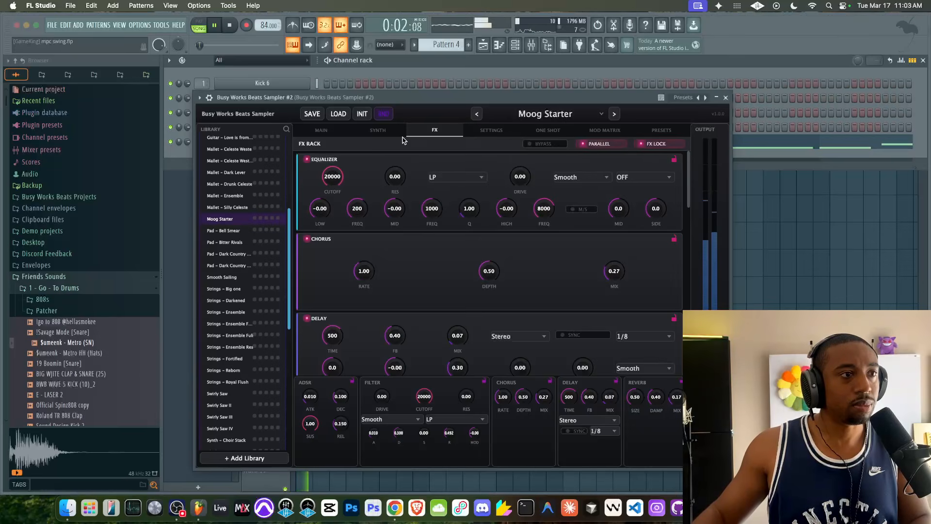
left_click(346, 135)
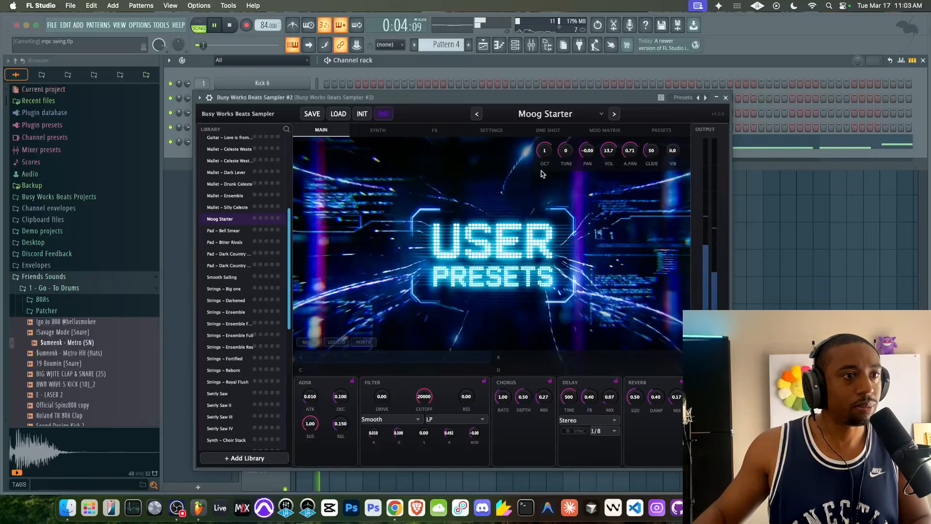
left_click_drag(634, 158, 632, 156)
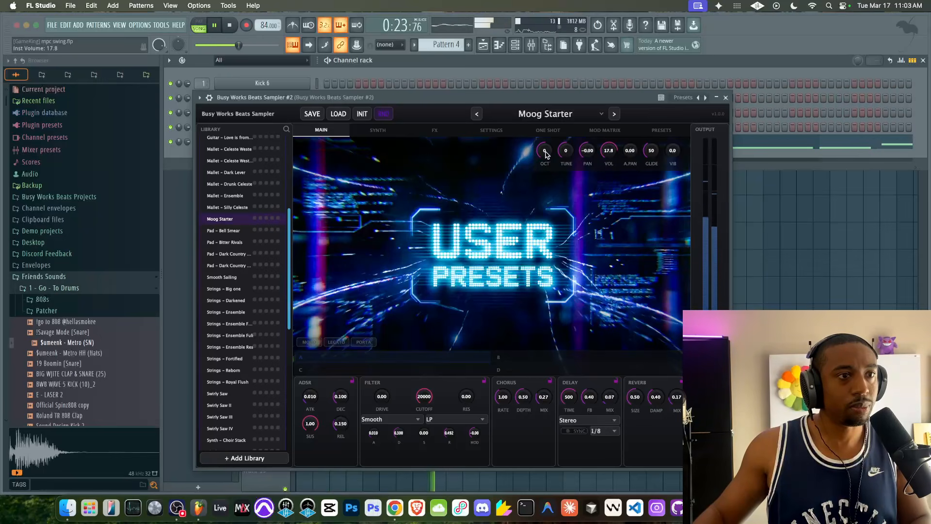
left_click(726, 97)
- Play the arrangement back while toggling the mixer to listen to the new bass layer
key("F5")
left_click(229, 25)
key("space")
left_click(531, 45)
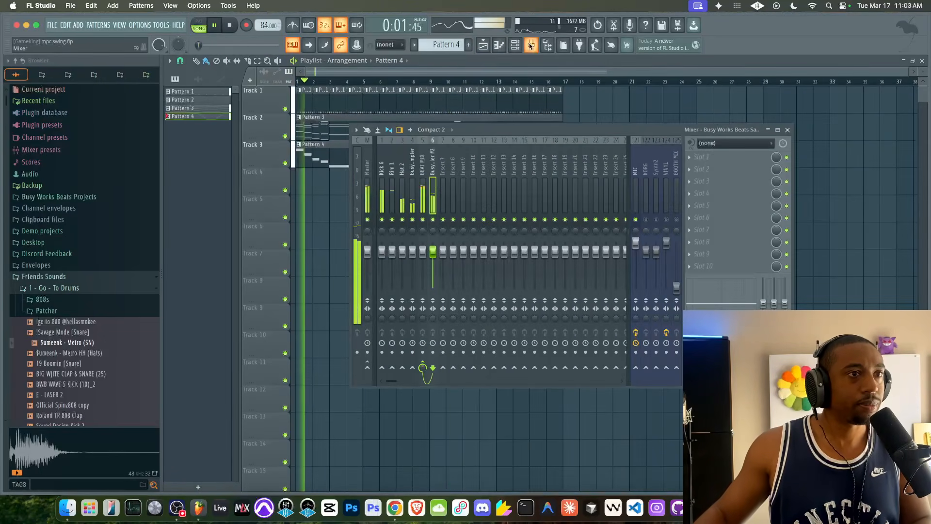
key("F9")
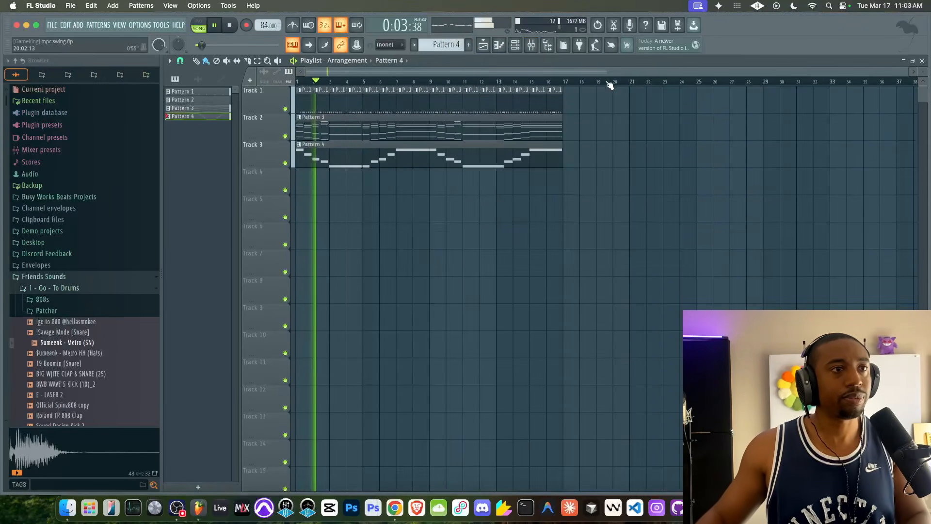
key("F9")
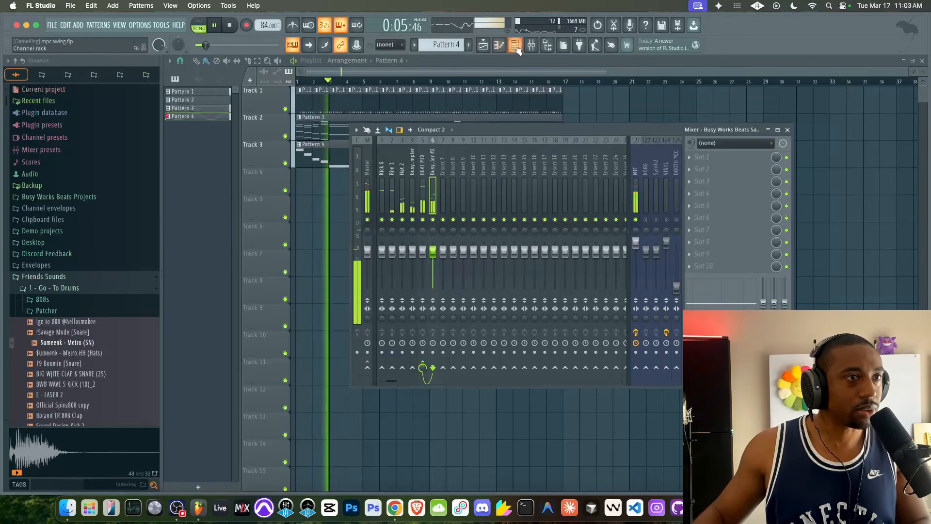
left_click(515, 45)
- Inspect the Hat 2 channel's settings and the mixer during playback
left_click(262, 112)
left_click(246, 125)
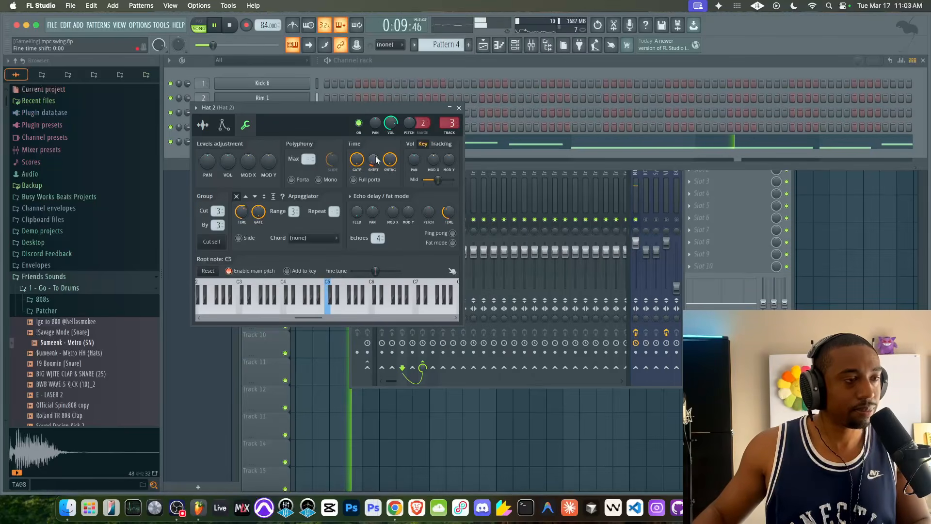
left_click(636, 220)
left_click(459, 108)
right_click(848, 246)
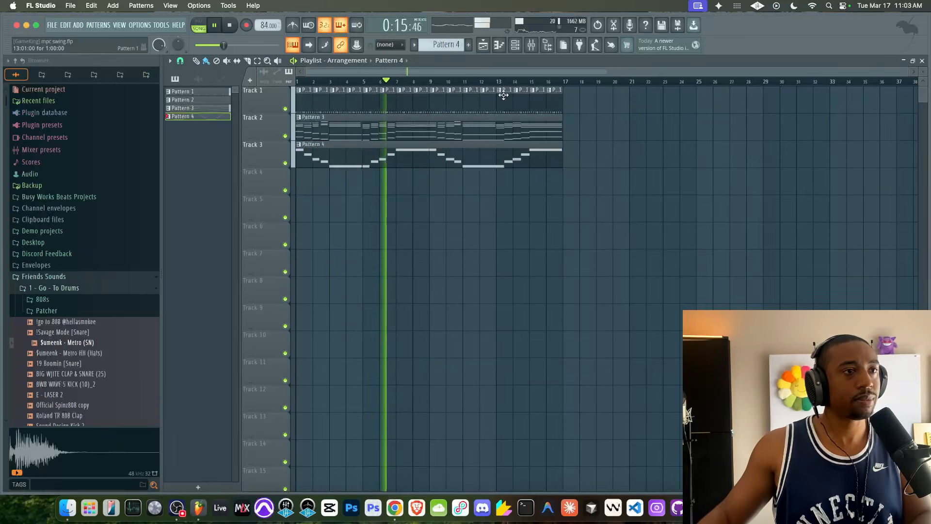
left_click(531, 45)
key("space")
left_click(636, 219)
right_click(831, 222)
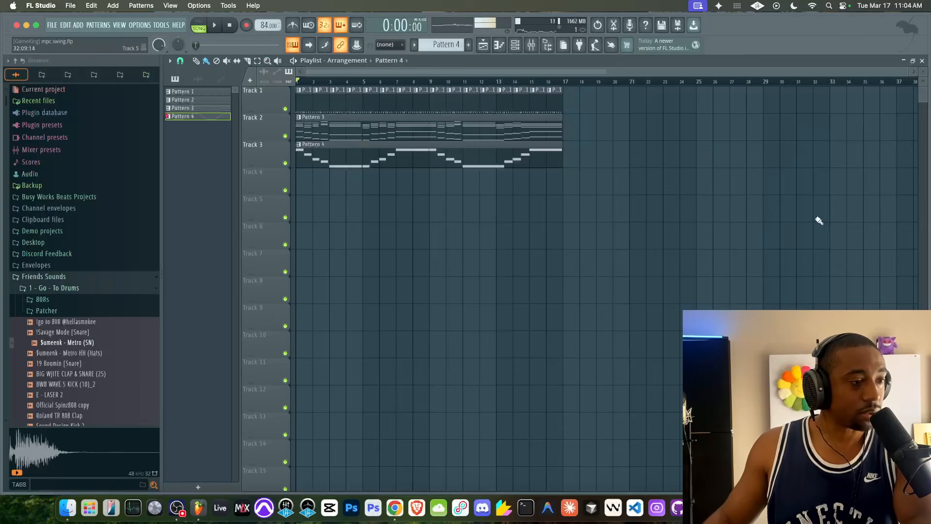